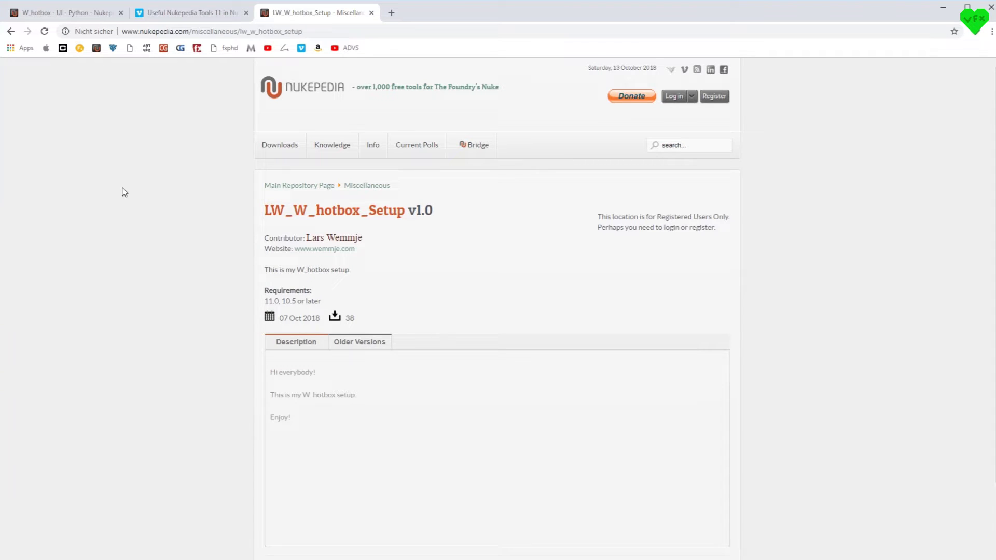
Step: Switch to the W_hotbox v1.8 Nukepedia page and scroll through its description and tutorial, then back up
click(79, 13)
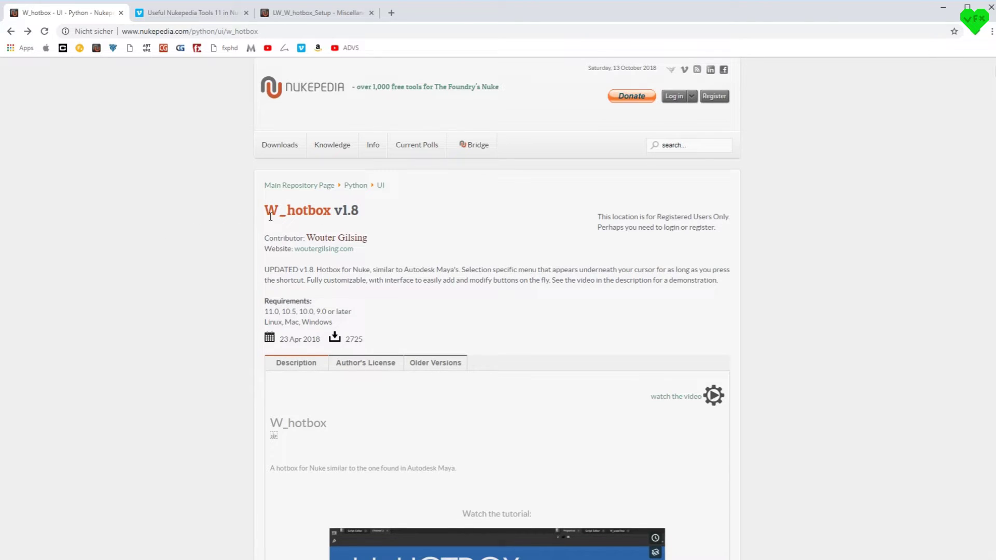
scroll(222, 233, down, 1)
scroll(218, 233, down, 8)
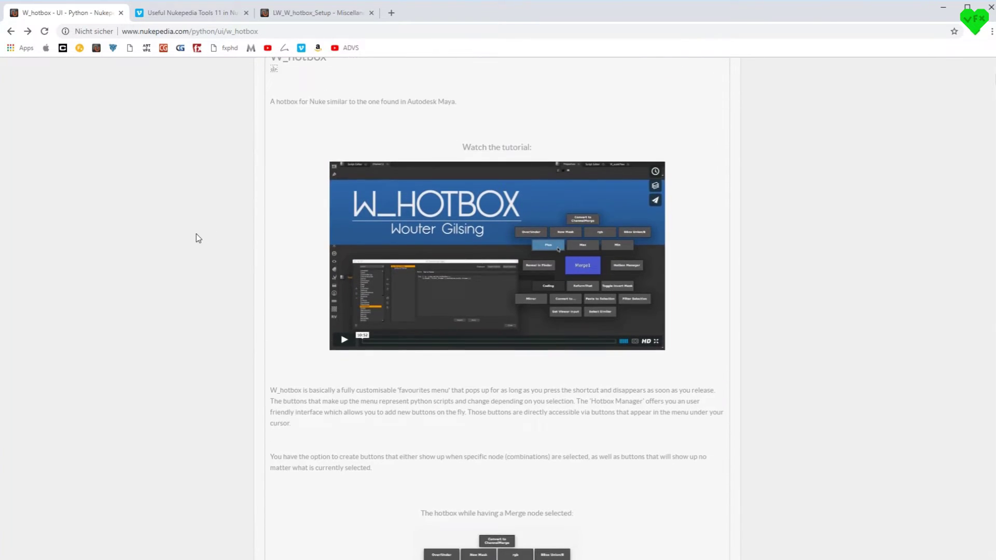
scroll(195, 238, down, 7)
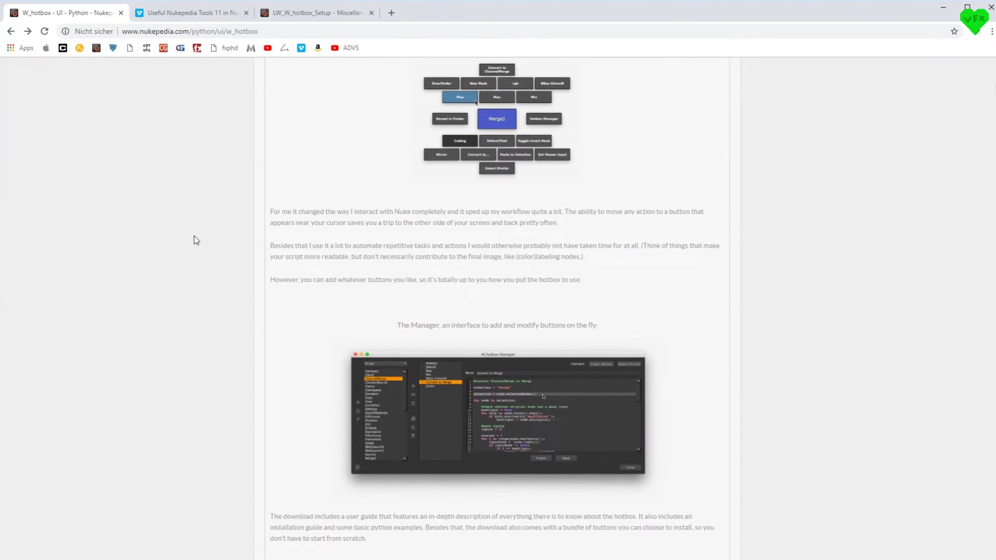
scroll(179, 239, up, 5)
scroll(179, 240, up, 10)
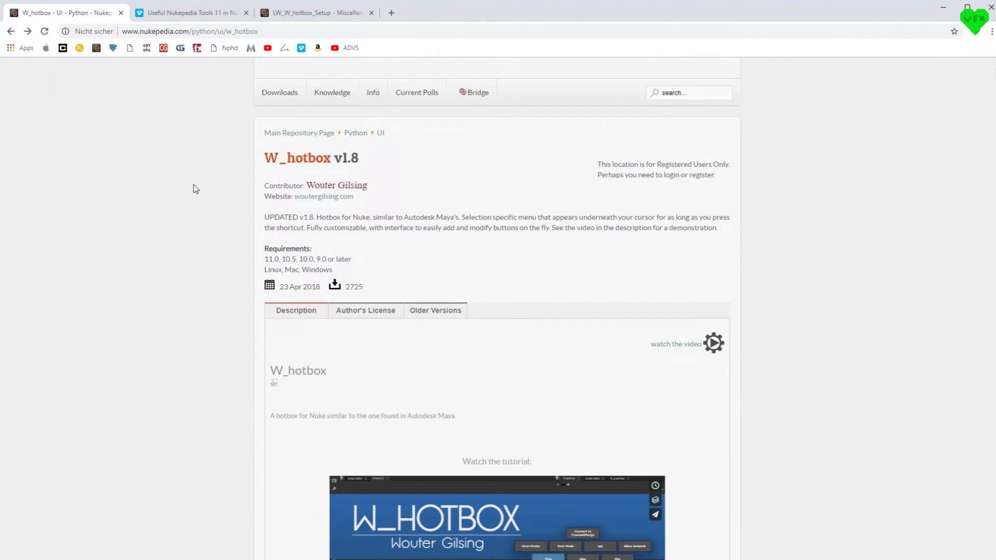
scroll(194, 185, up, 1)
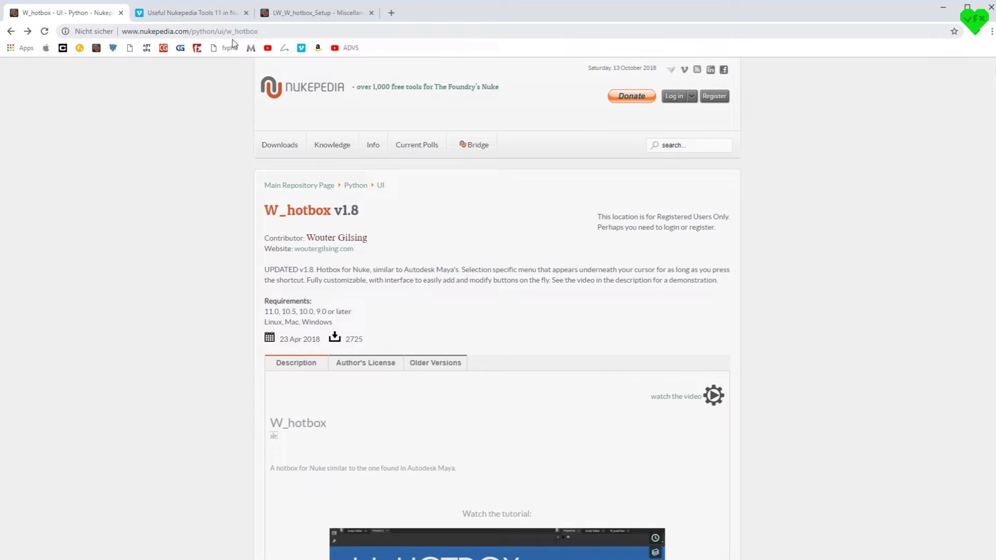
Step: Glance over the Useful Nukepedia Tools 11 Vimeo page, then return to the LW_W_hotbox_Setup page
click(192, 13)
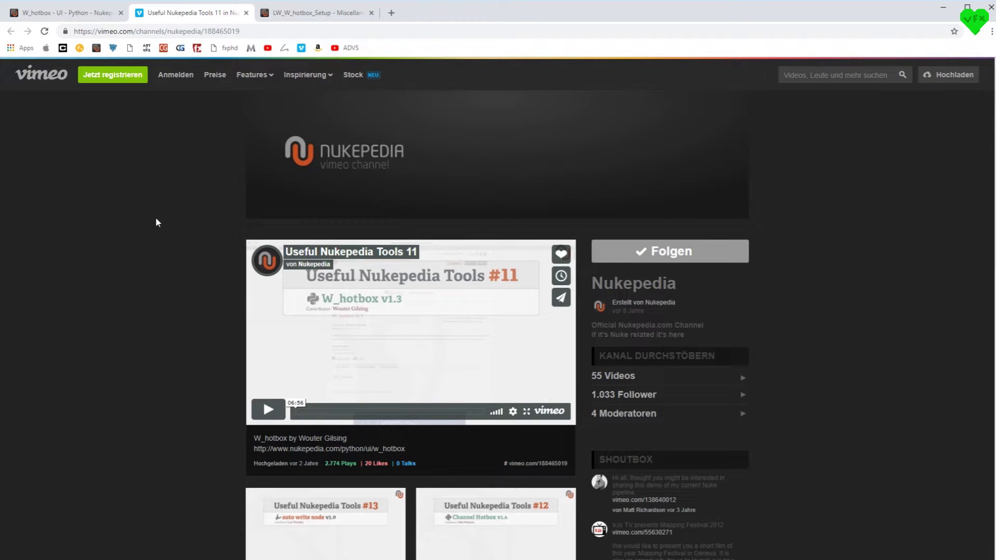
scroll(157, 219, down, 2)
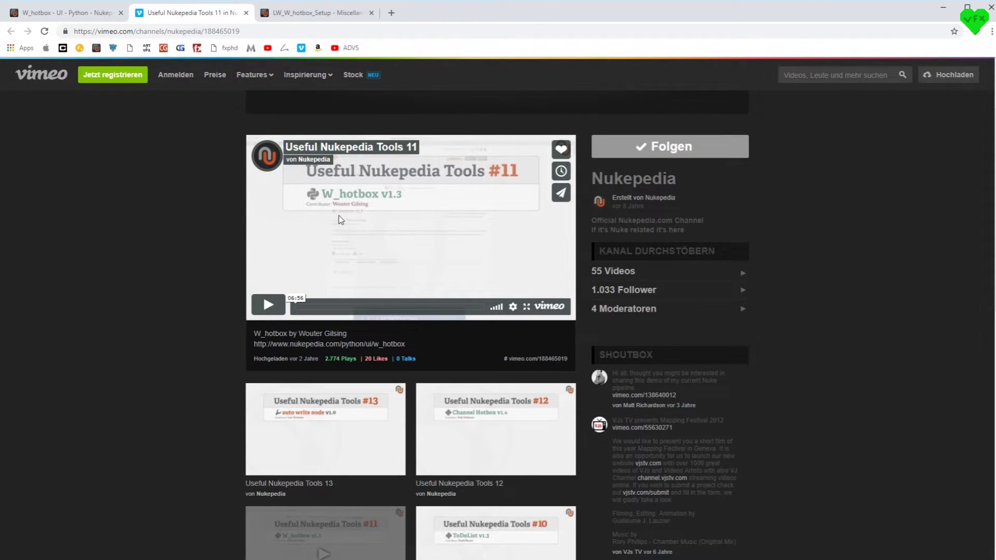
scroll(197, 244, up, 2)
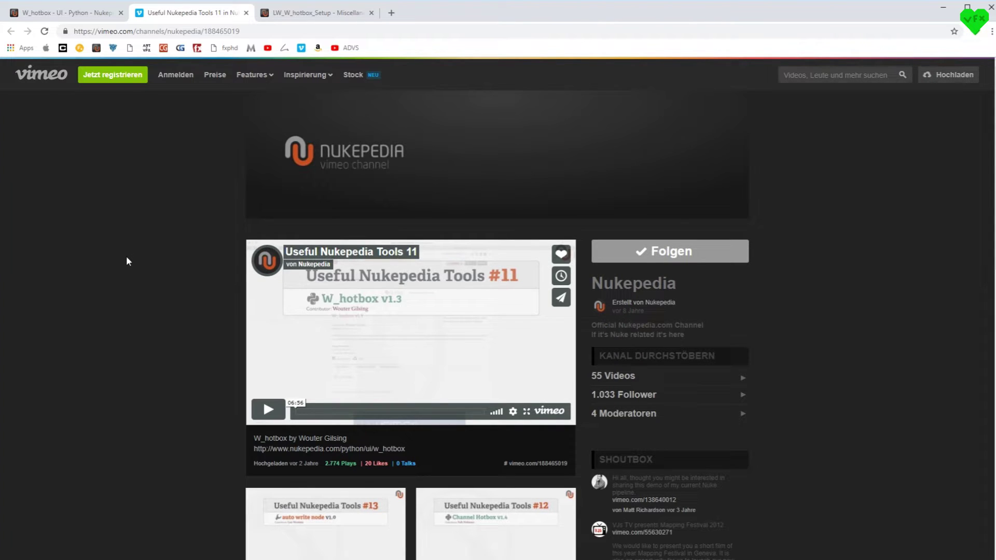
click(295, 13)
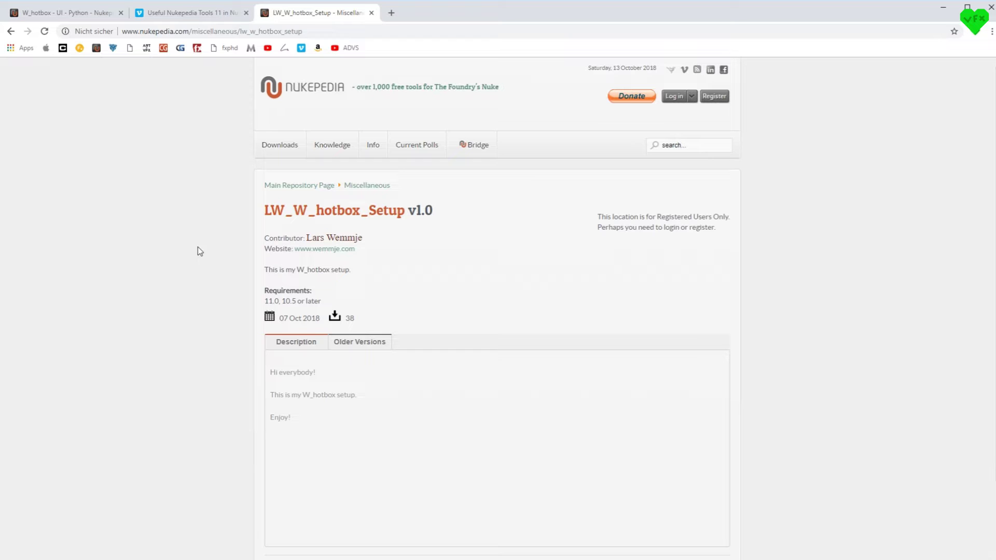
Step: In NukeX, preview the hotbox and pan the graph to the backdrop holding Read2 and Merge1
key(alt+Tab)
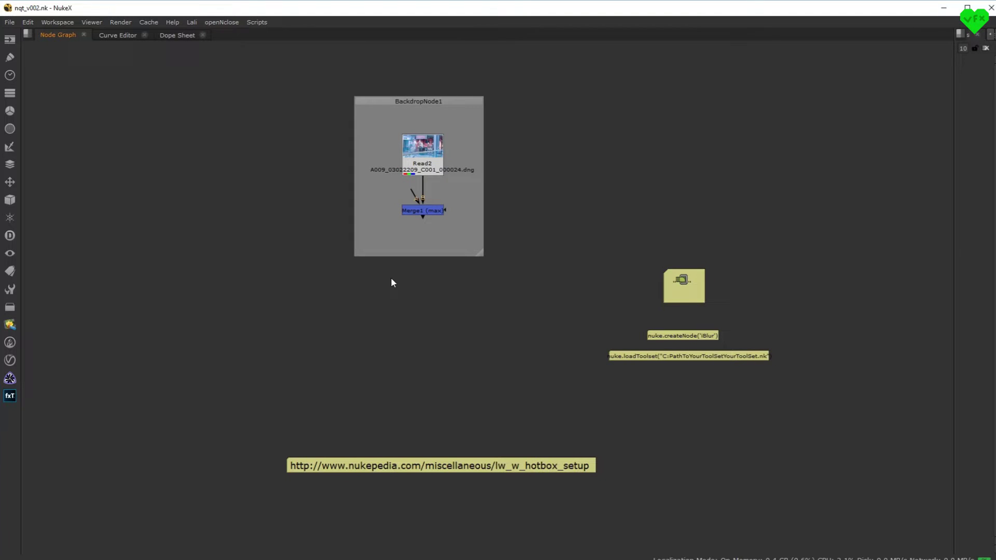
key(grave)
click(423, 211)
click(552, 227)
middle_drag(424, 300, 425, 308)
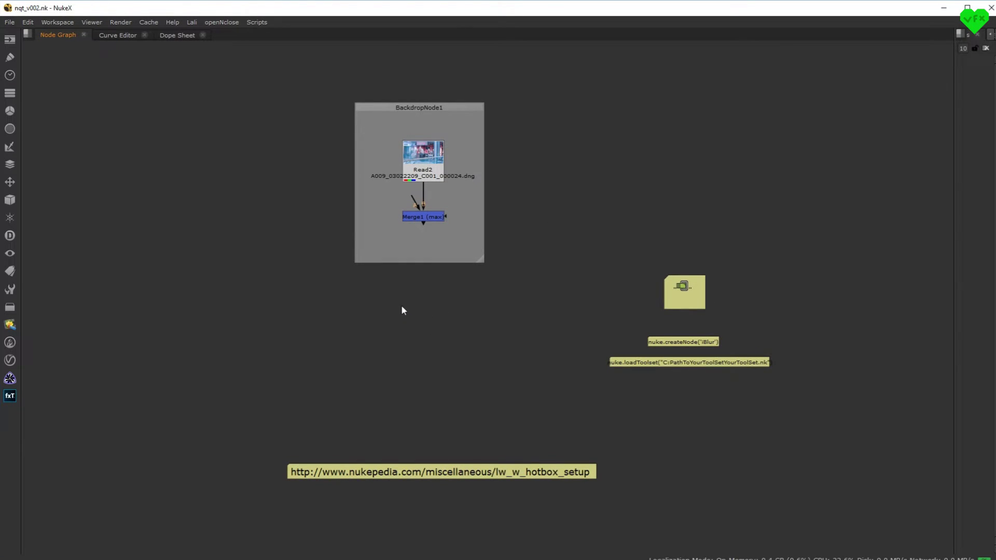
Step: Create a Multiply node from the W_hotbox, then delete it
key(grave)
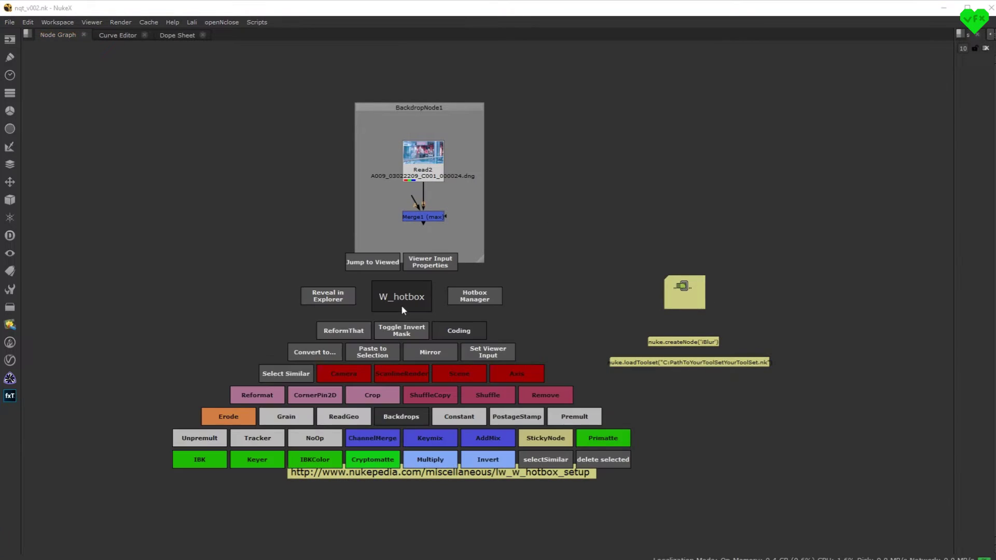
click(422, 461)
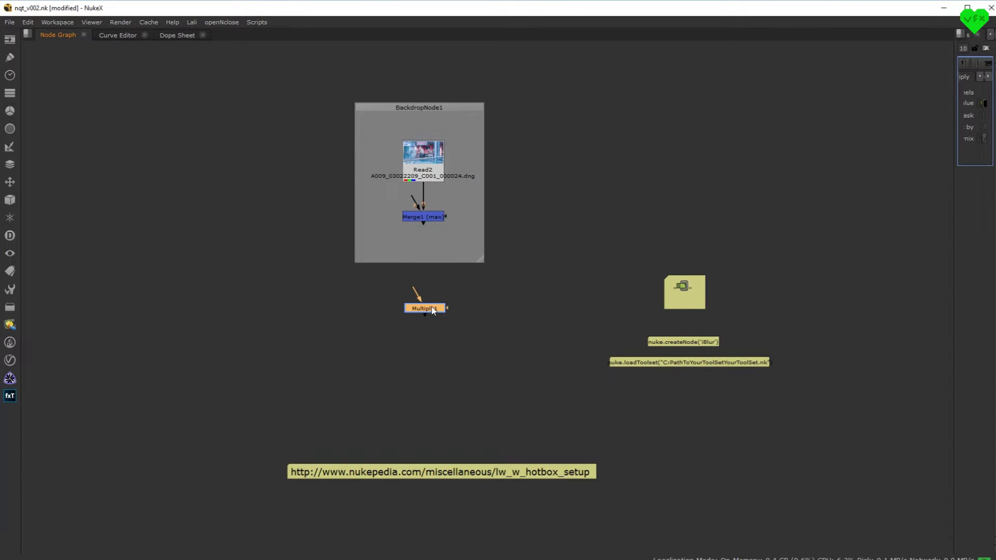
key(Delete)
Step: Show All button setups in the W_hotbox Manager, close it, and pop the hotbox up again
key(grave)
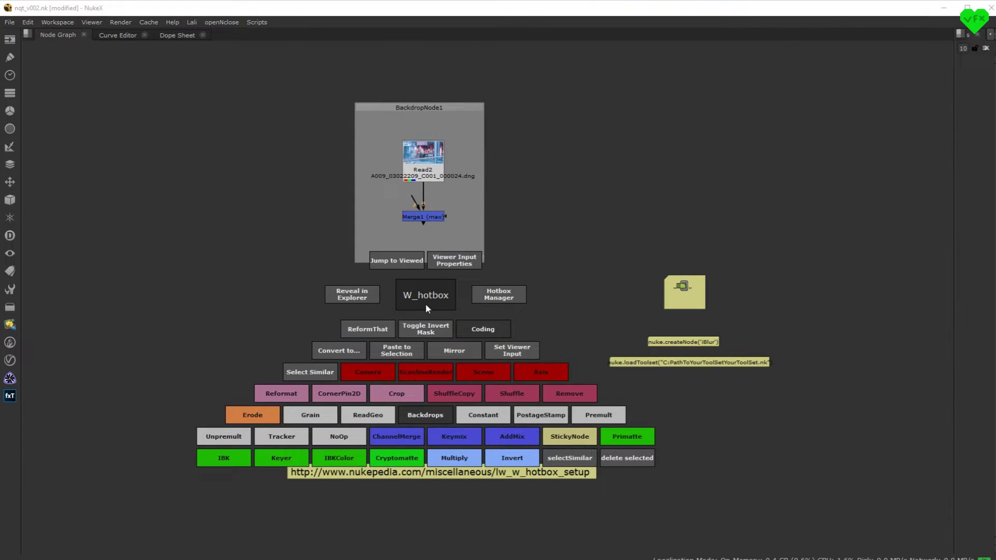
click(499, 295)
click(348, 208)
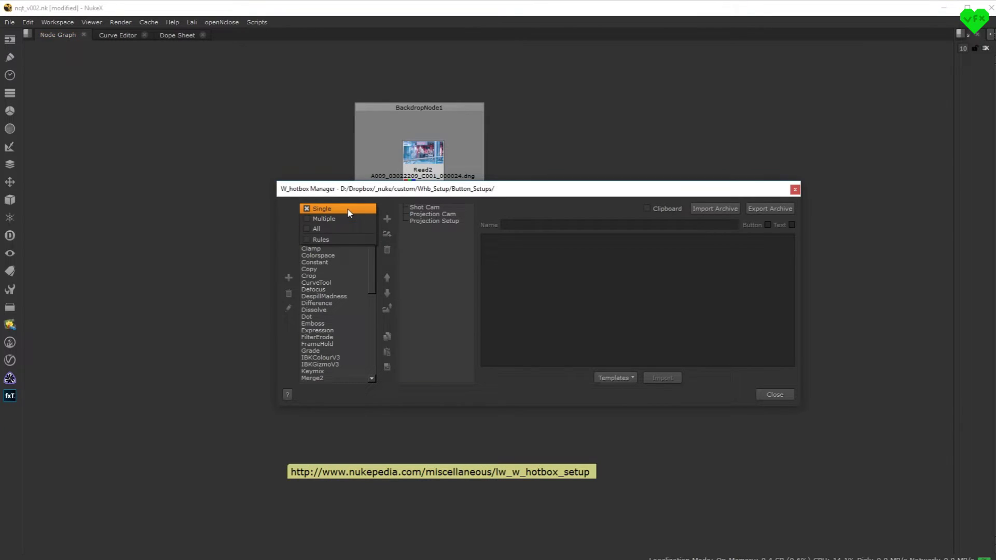
click(318, 231)
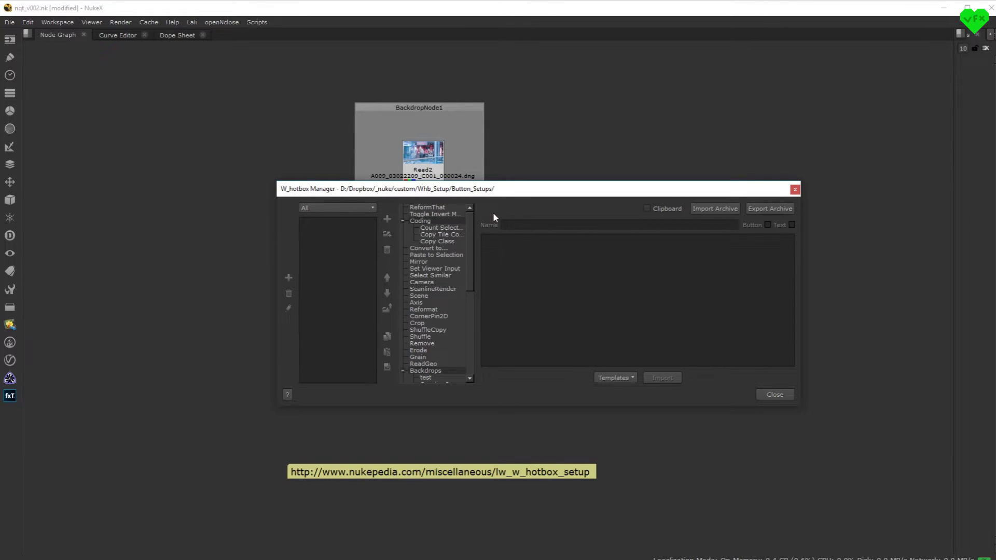
drag(513, 190, 443, 200)
click(725, 199)
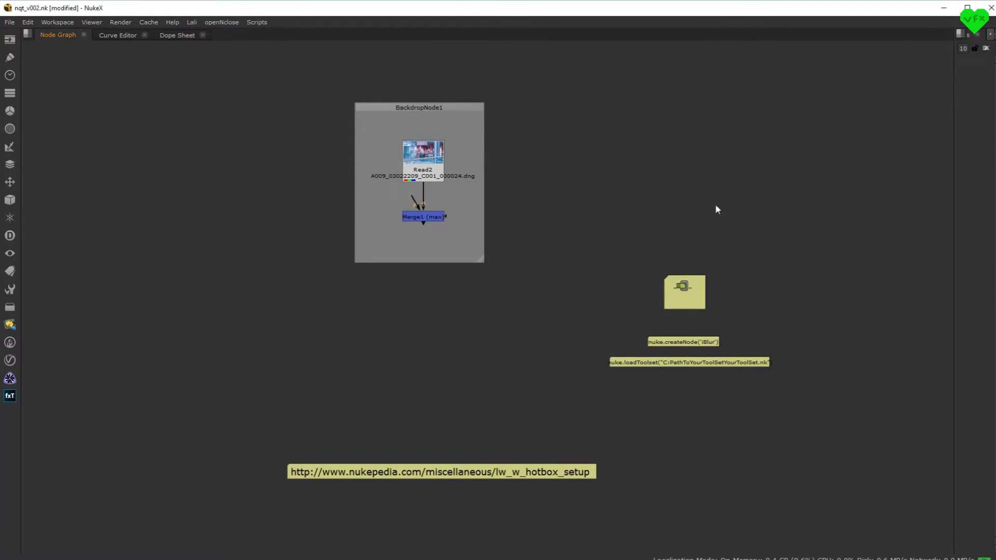
key(grave)
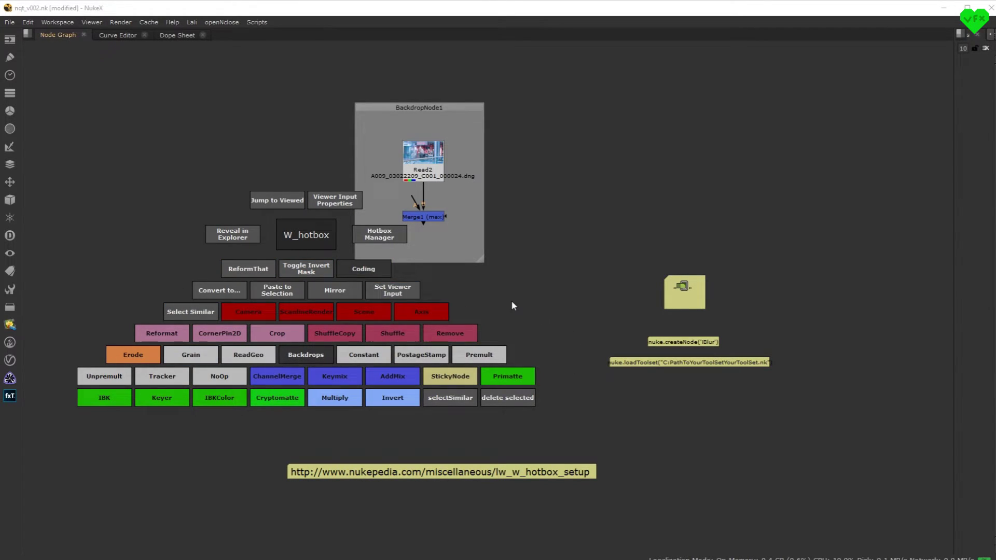
Step: Check the Hotbox Manager's setup categories, keep it on Single, and close it
click(379, 233)
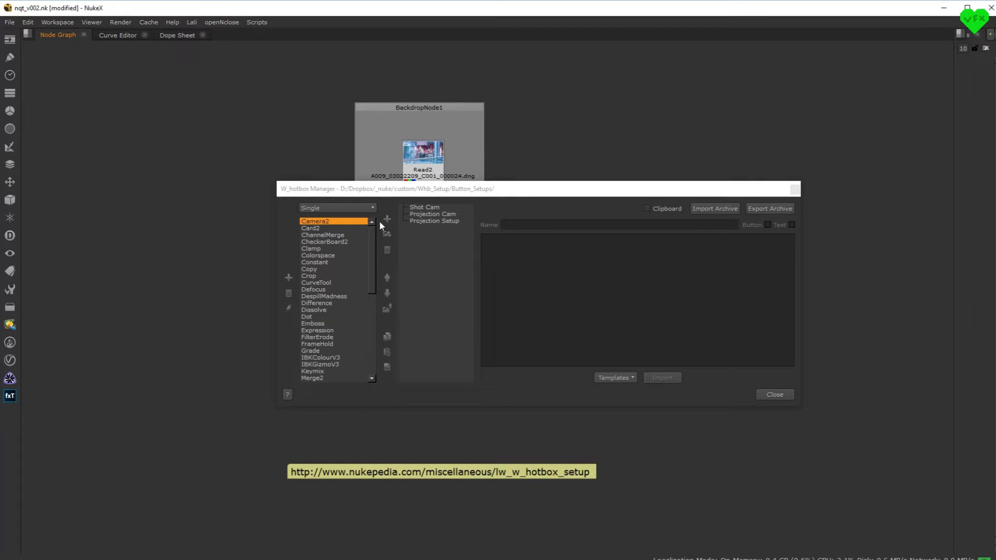
click(341, 208)
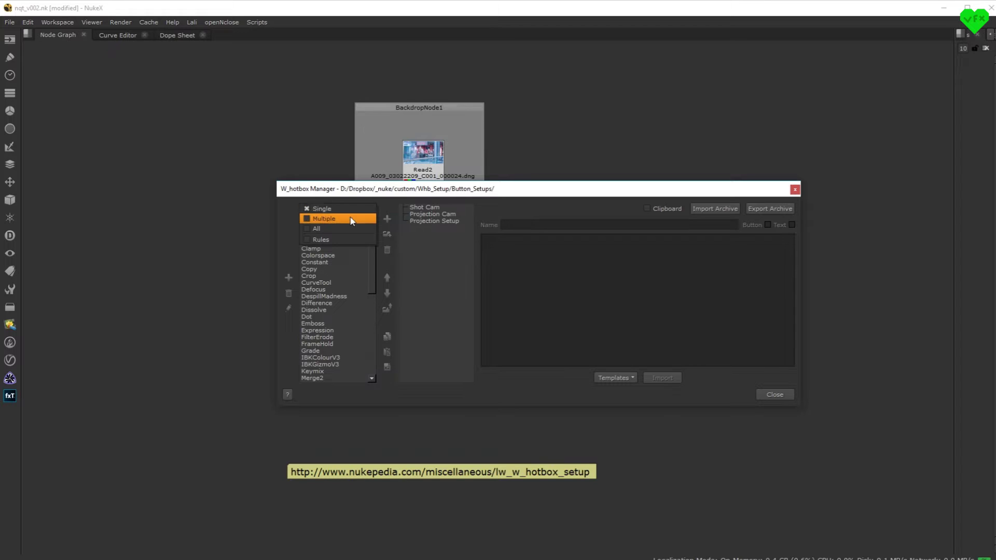
click(317, 208)
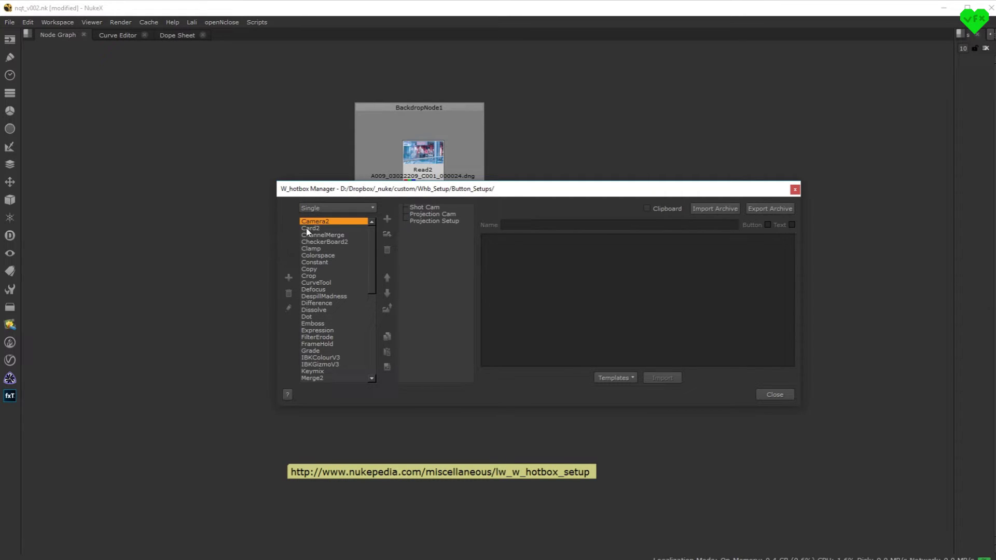
click(795, 190)
Step: Compare the hotbox buttons offered for Merge1 and for the sticky note
click(420, 216)
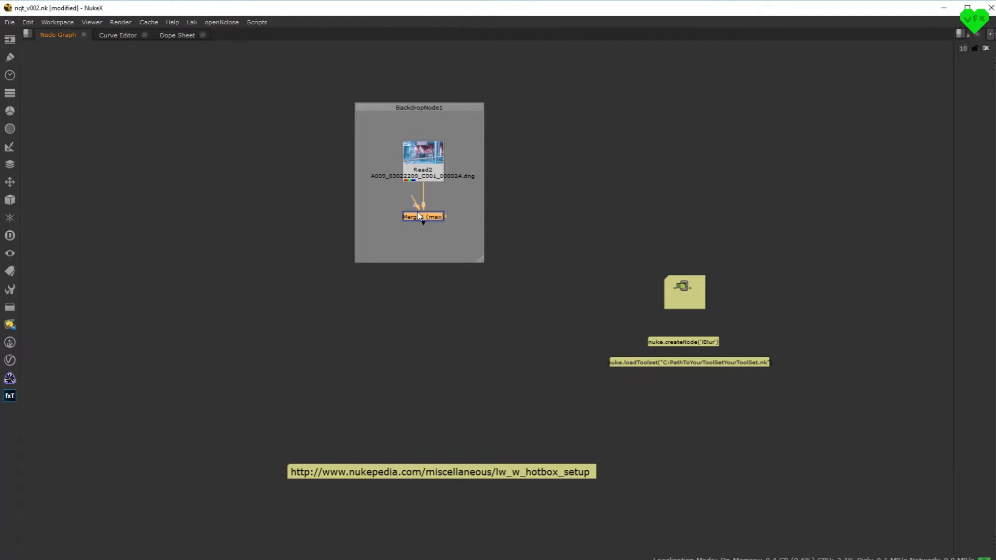
key(grave)
click(695, 289)
key(grave)
key(grave)
Step: Open the Hotbox Manager in Multiple mode and move it aside to reveal the sticky notes
click(496, 277)
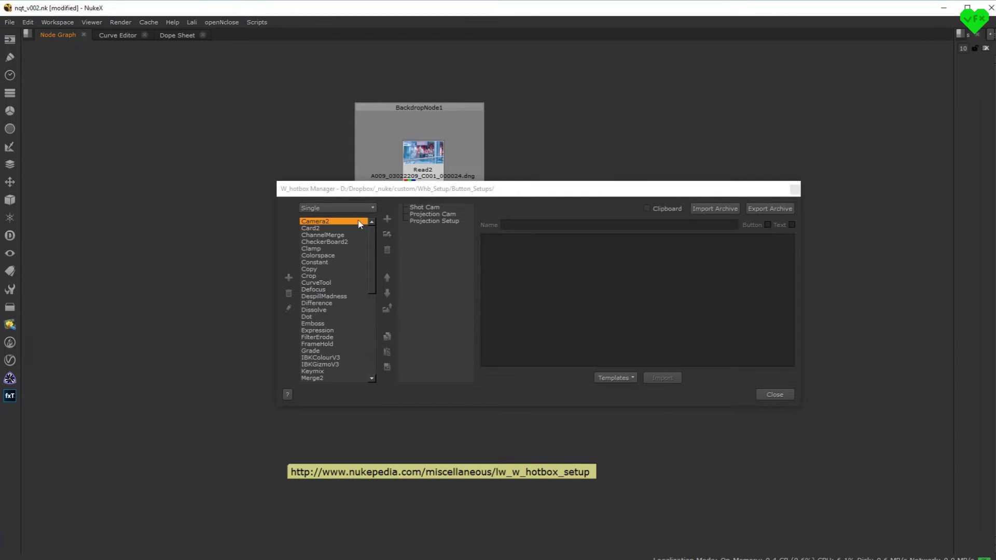
click(323, 208)
click(323, 217)
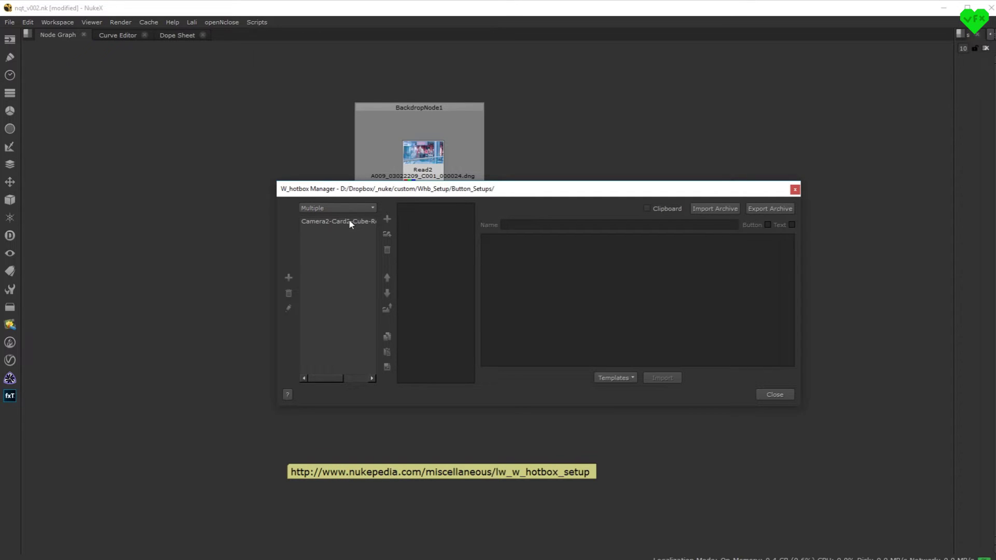
drag(525, 191, 415, 217)
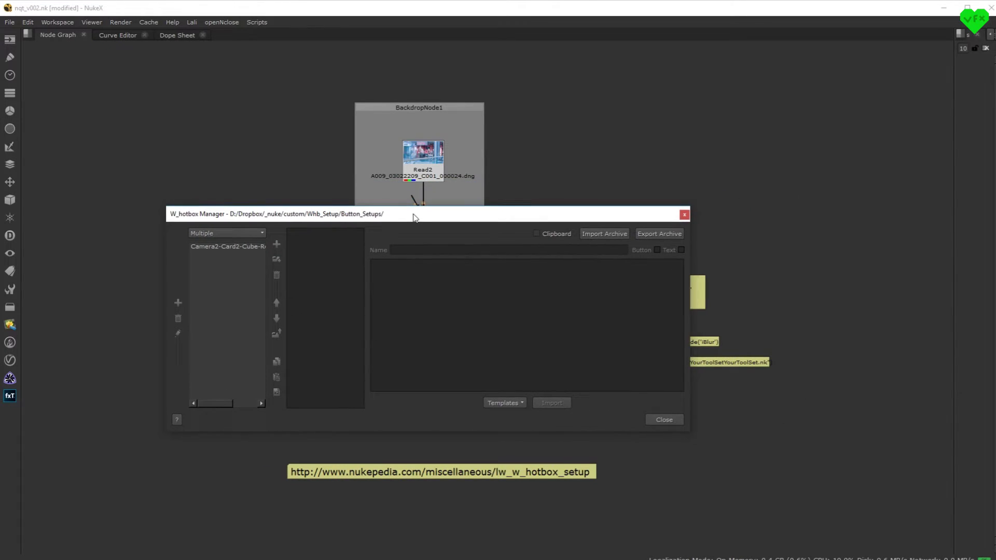
Step: Switch the Hotbox Manager to Rules, then move and enlarge its window
click(232, 235)
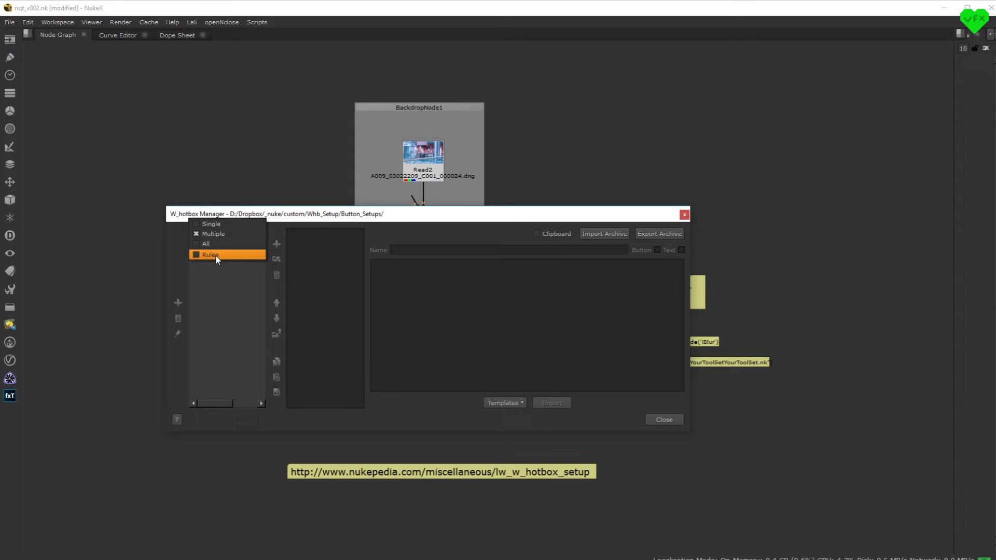
click(216, 254)
drag(258, 216, 143, 78)
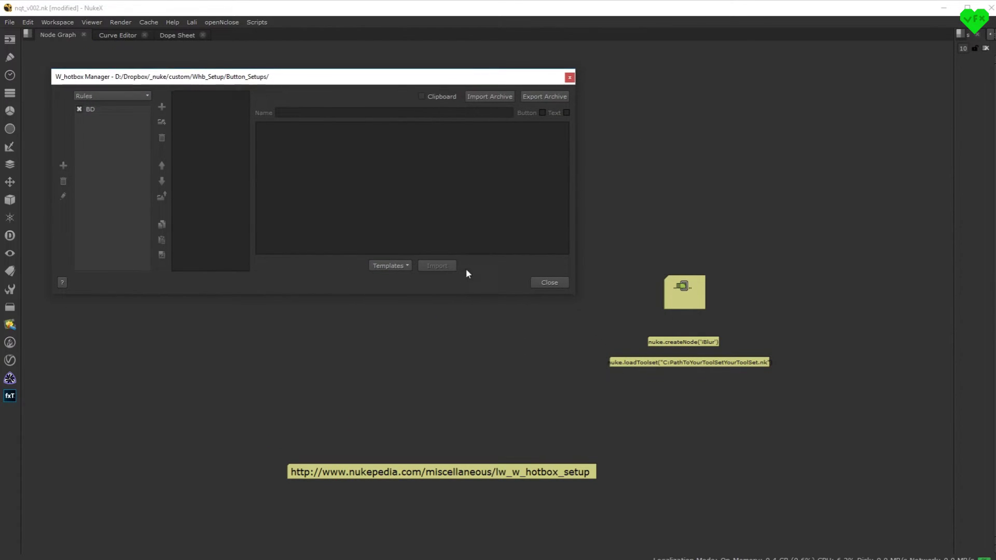
drag(572, 293, 939, 554)
Step: Inspect the BD rule's BackdropNode condition and its button's backdrop script
click(92, 109)
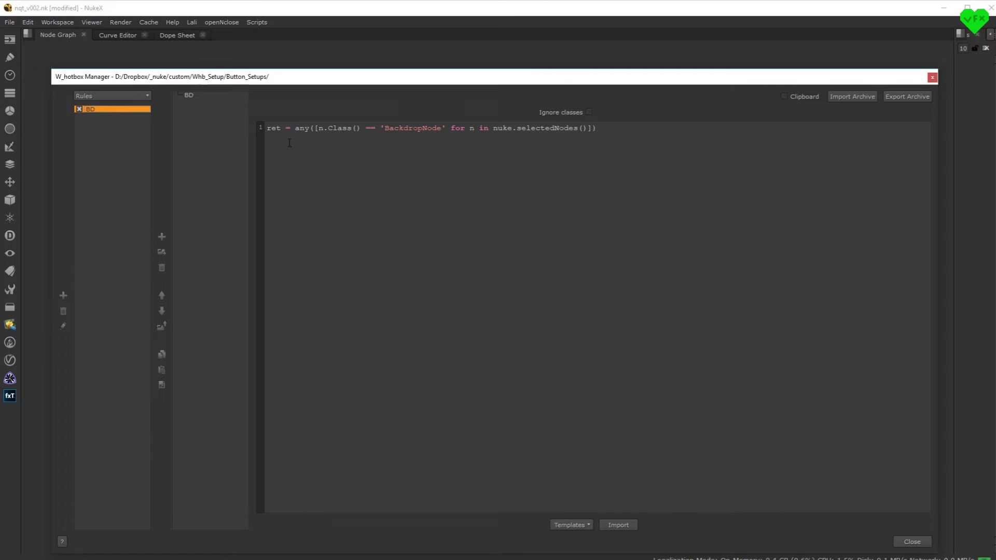
click(199, 95)
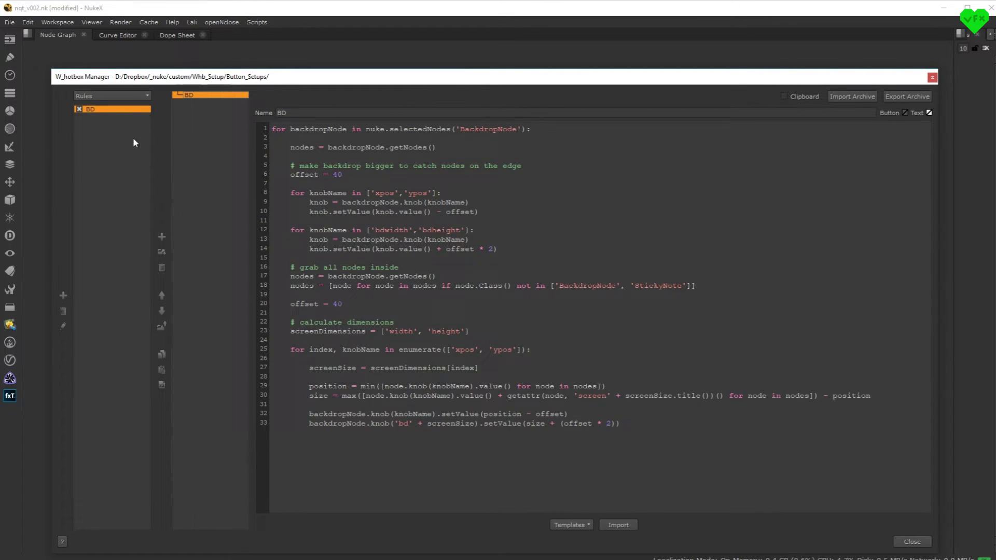
click(128, 110)
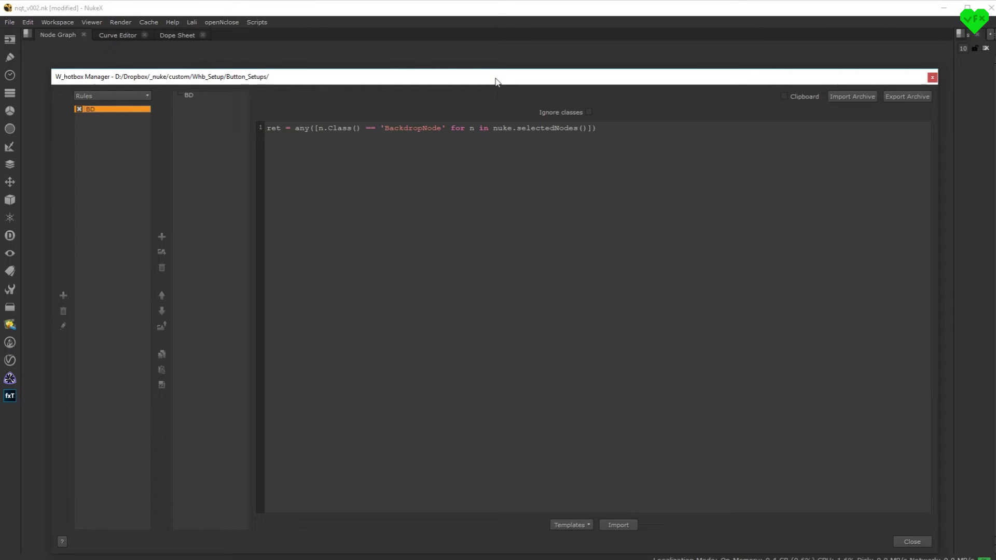
drag(498, 78, 503, 75)
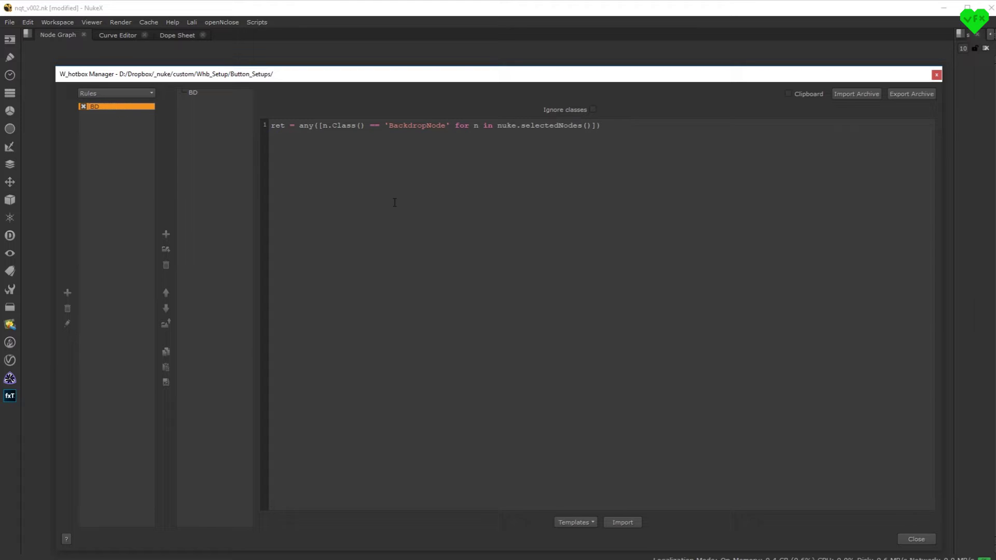
Step: Close the Hotbox Manager and bring up the hotbox over BackdropNode1
click(937, 75)
key(grave)
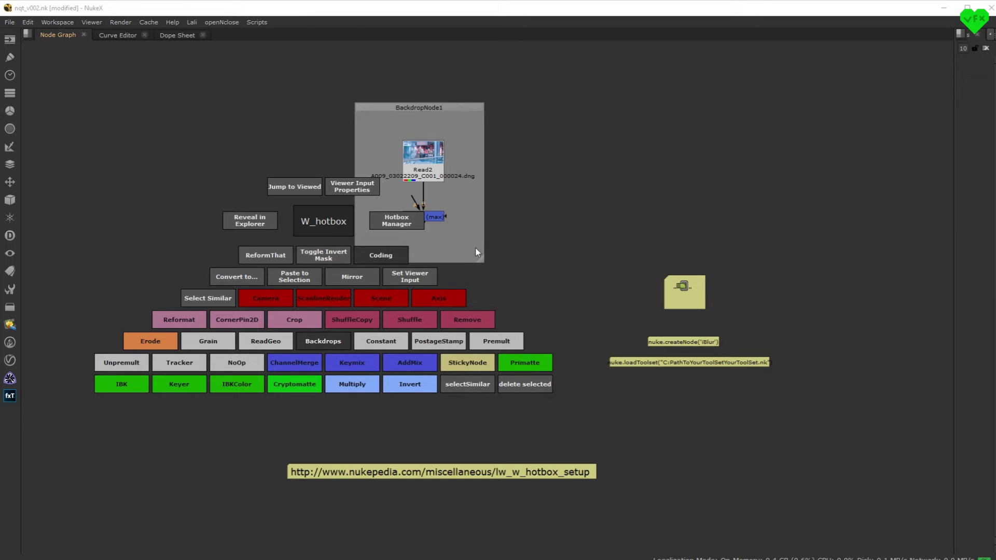
Step: Create a Multiply node through the hotbox and delete it again
click(503, 241)
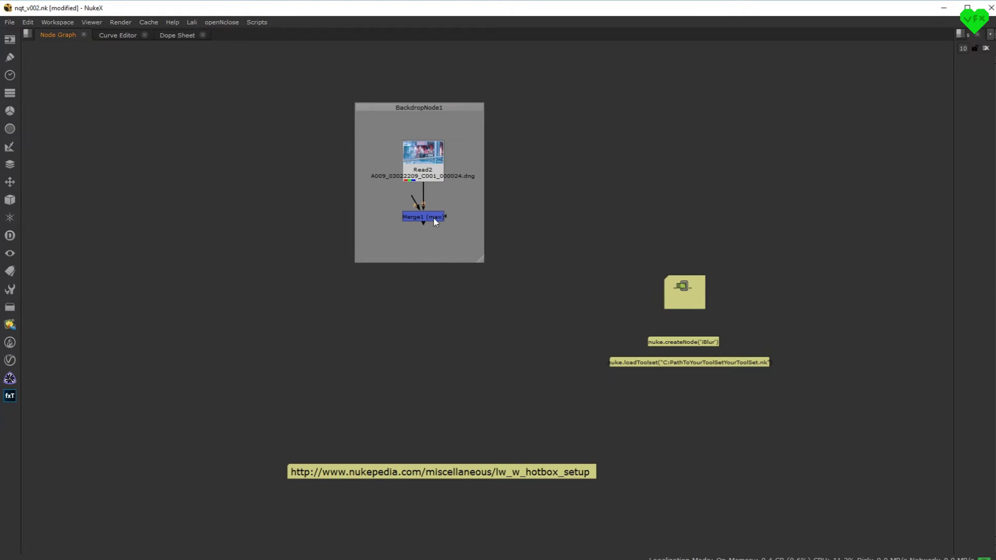
key(grave)
click(439, 440)
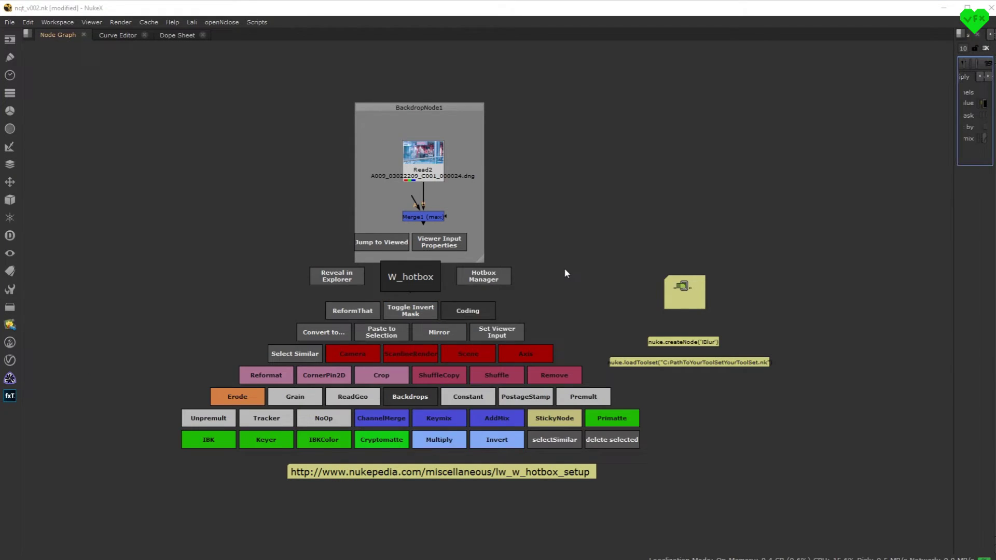
key(Delete)
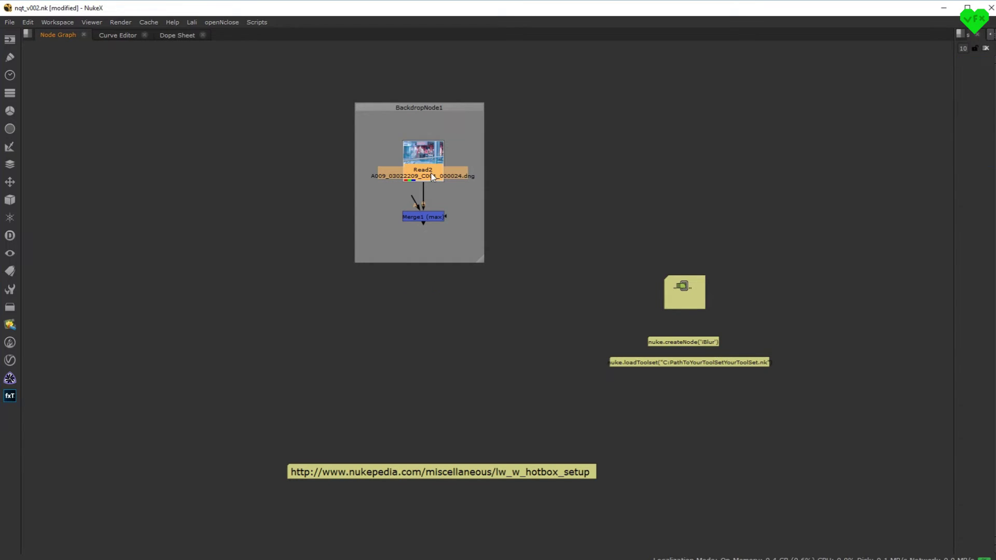
Step: Set the project range from Read2, switch Merge1's operation to min, then dismiss the hotbox
key(grave)
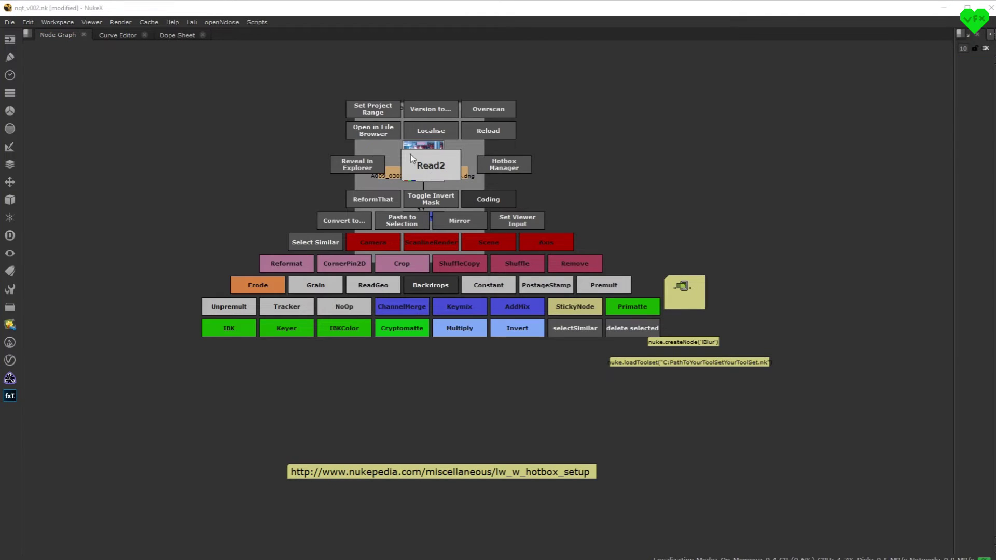
click(373, 110)
click(422, 217)
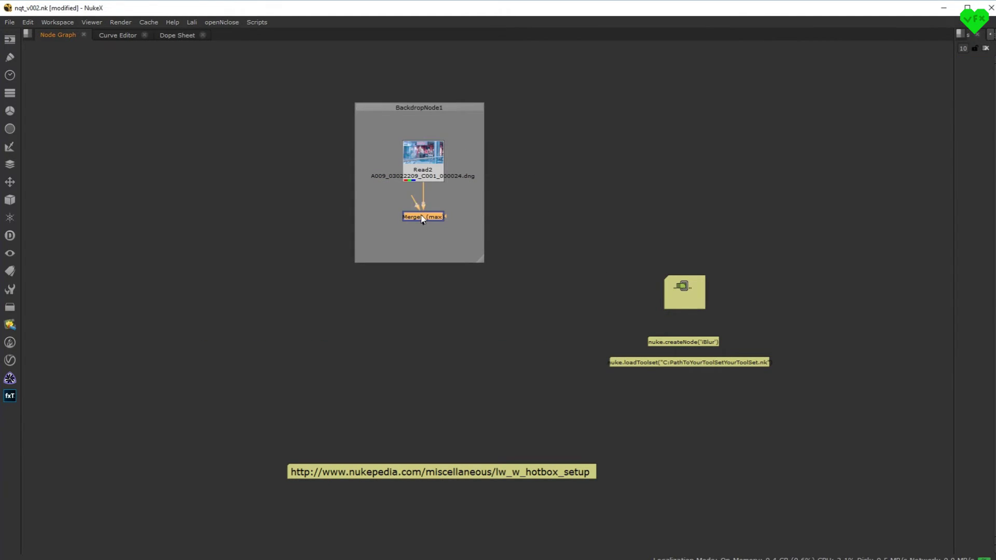
key(grave)
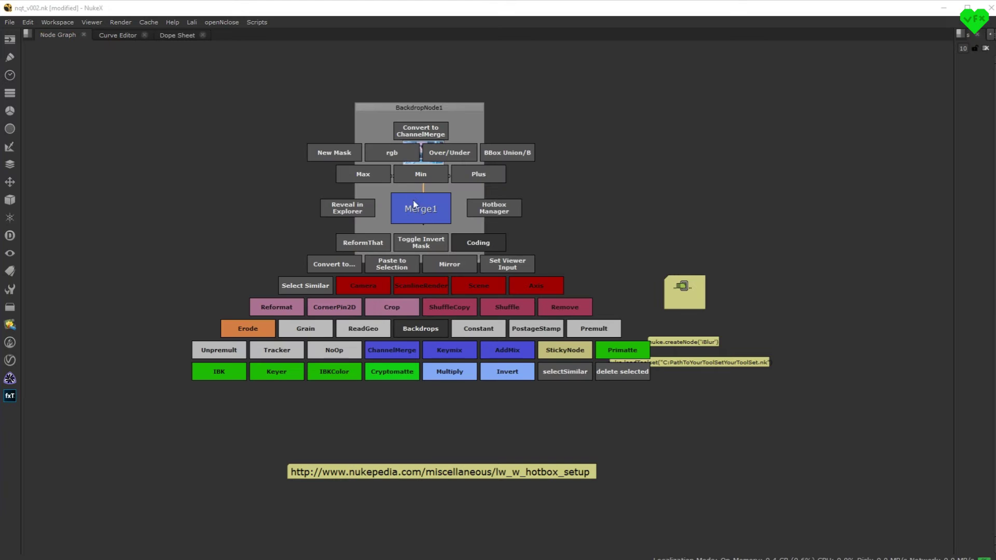
click(422, 176)
key(grave)
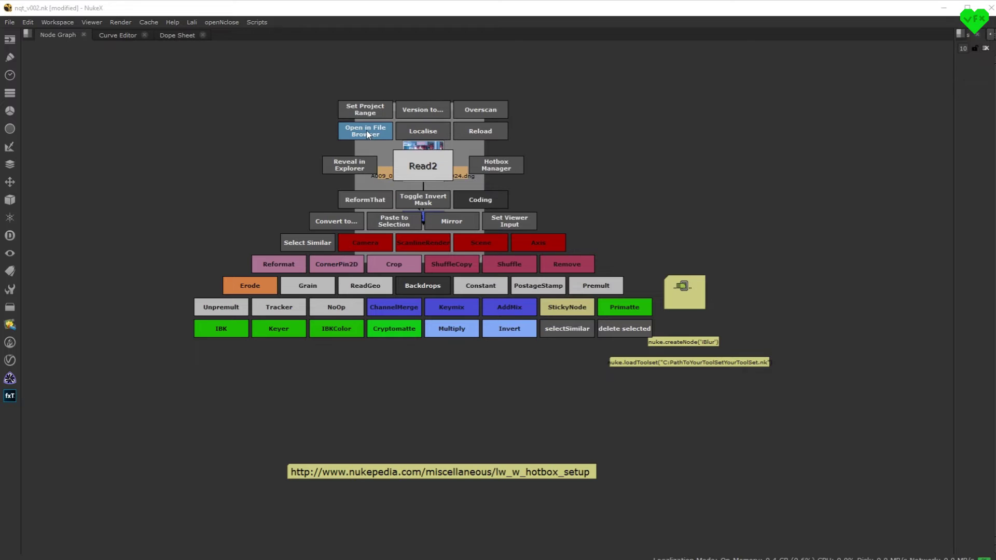
click(260, 208)
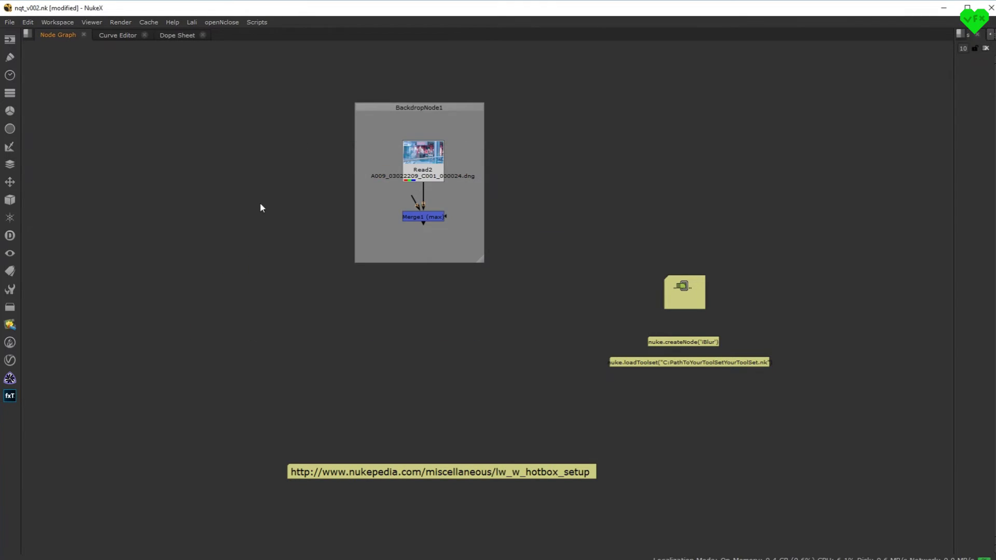
Step: Switch to the W_hotbox_v1.8 Explorer folder showing buttonBundle.hotbox and the icons folder
key(alt+Tab)
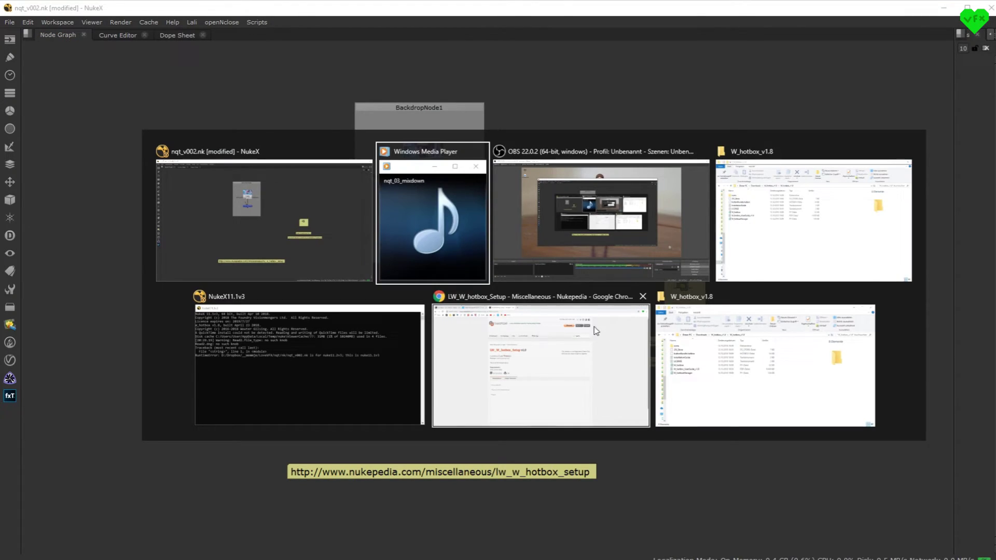
click(763, 276)
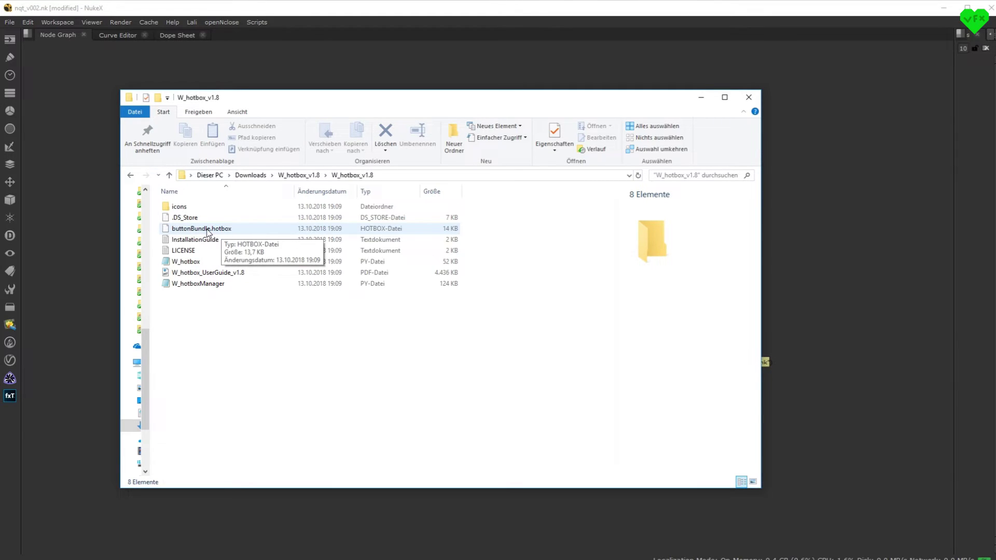
Step: Back in NukeX, open the Hotbox Manager from the hotbox to show the Single node list from Camera2
click(95, 228)
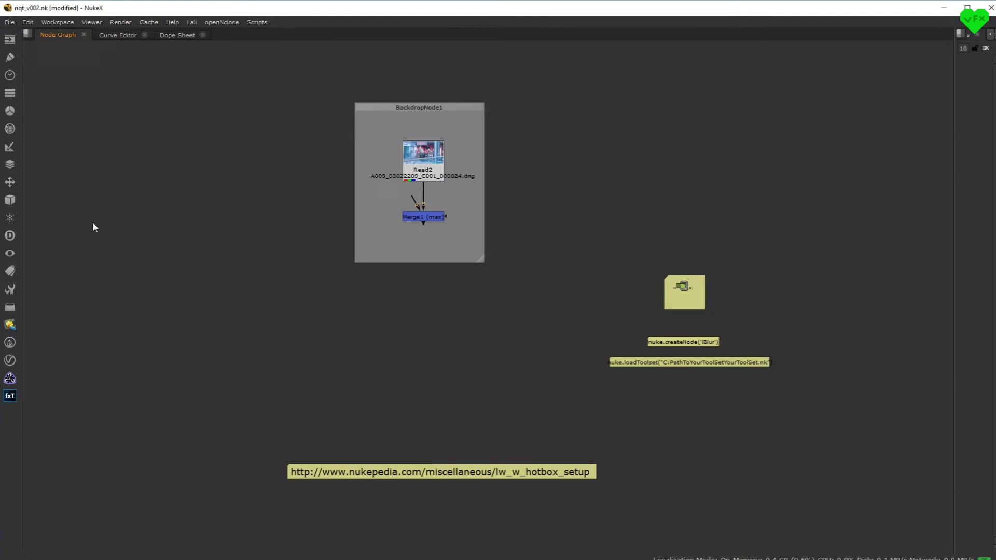
key(grave)
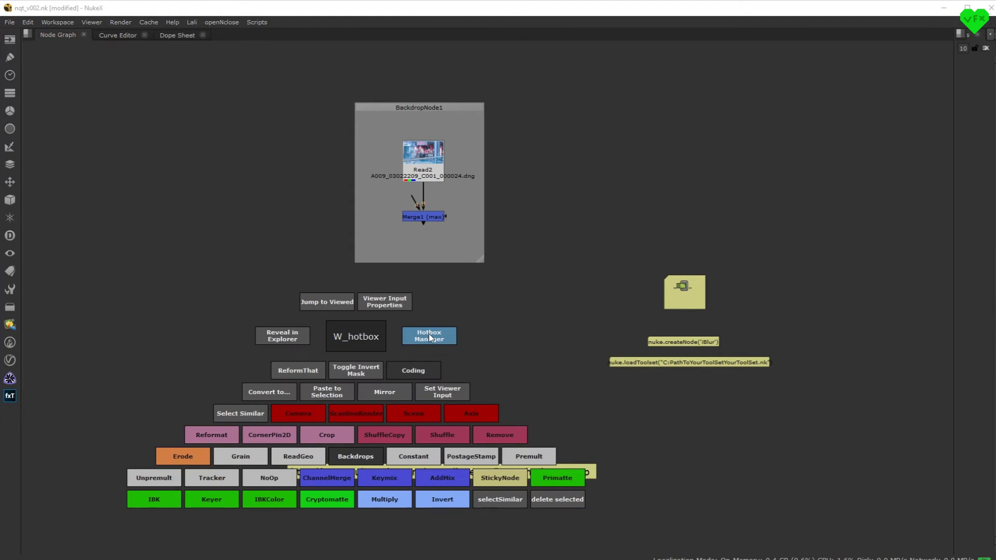
click(428, 332)
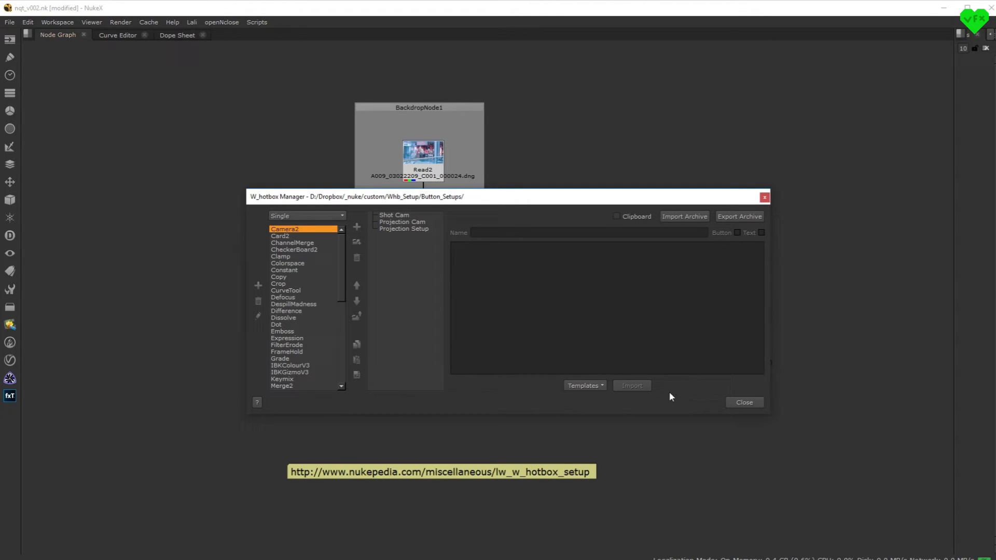
Step: Close the Hotbox Manager and open StickyNote2's properties showing its <img src='Read.png'> label
click(765, 199)
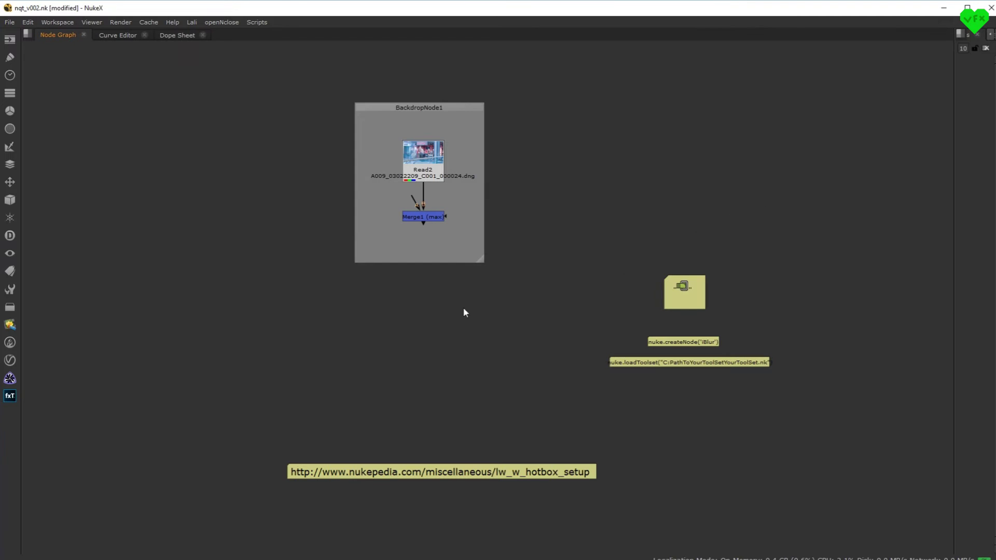
middle_drag(460, 306, 435, 307)
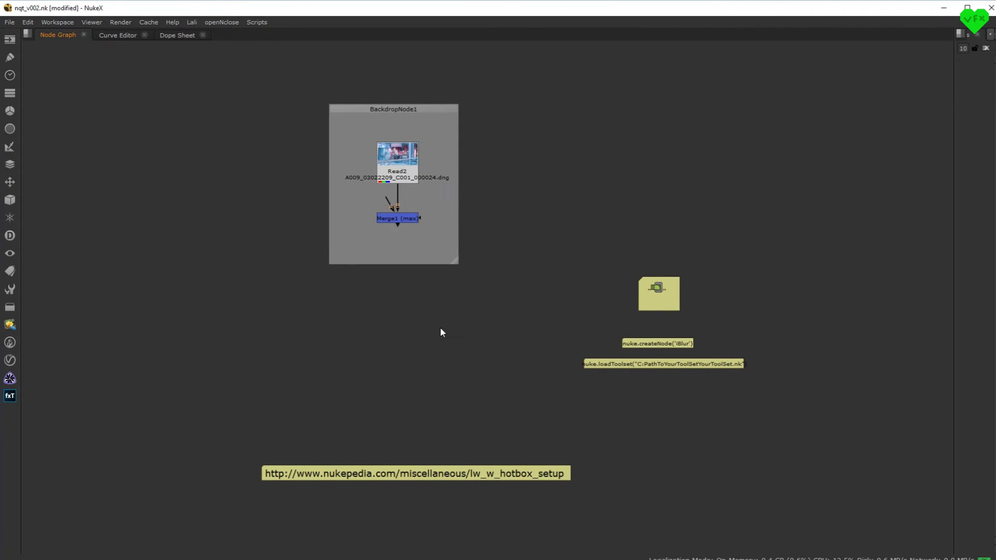
double_click(655, 299)
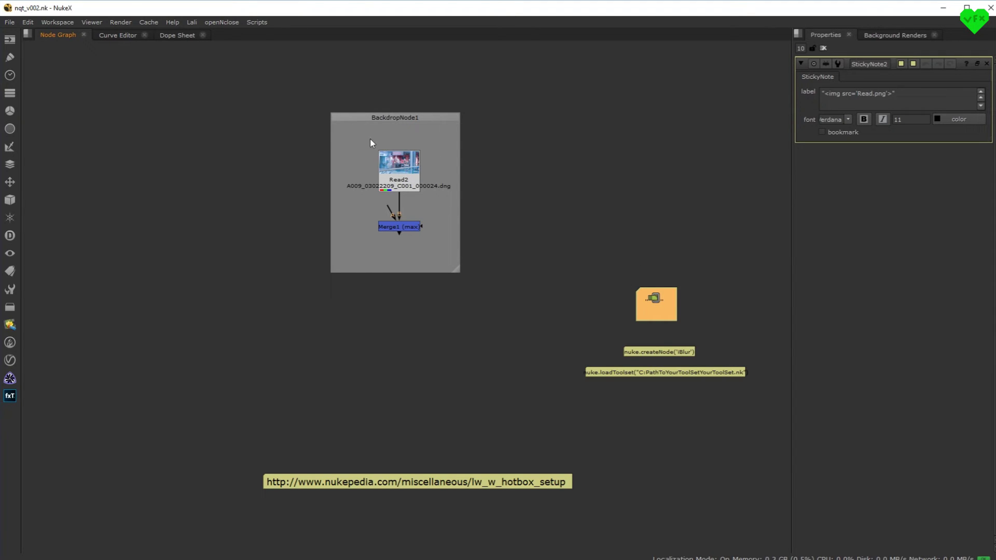
Step: Open the Hotbox Manager from the W_hotbox and add a BackdropNode class
click(370, 303)
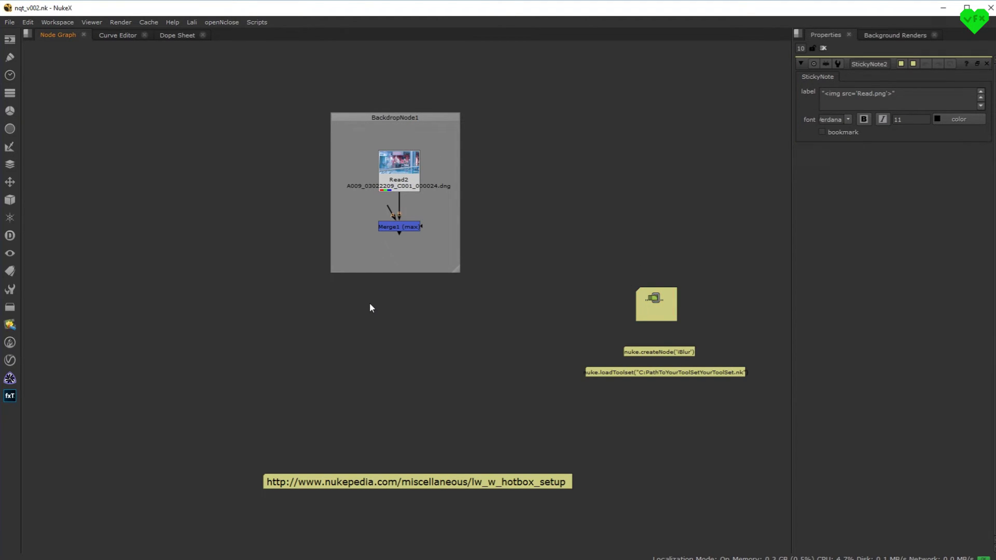
key(grave)
click(444, 297)
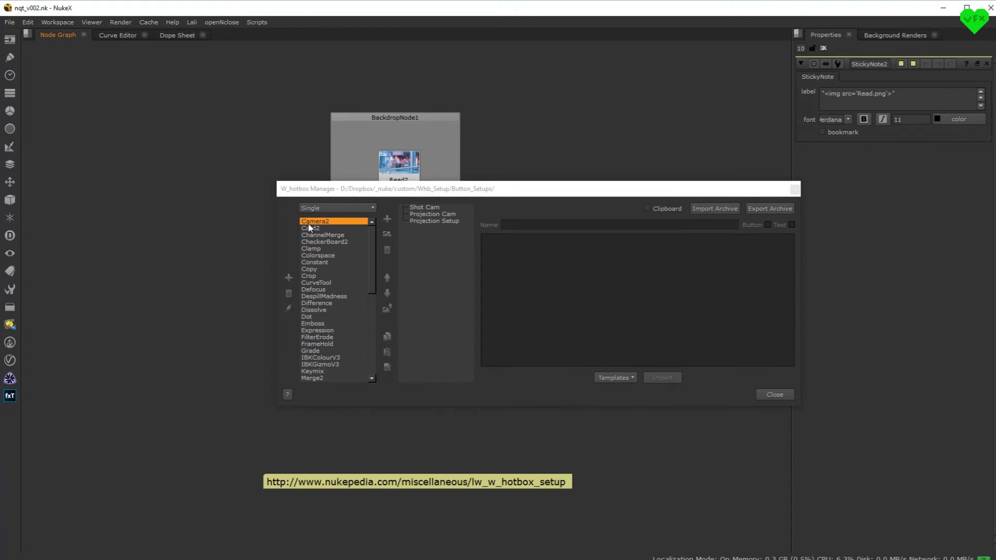
click(289, 277)
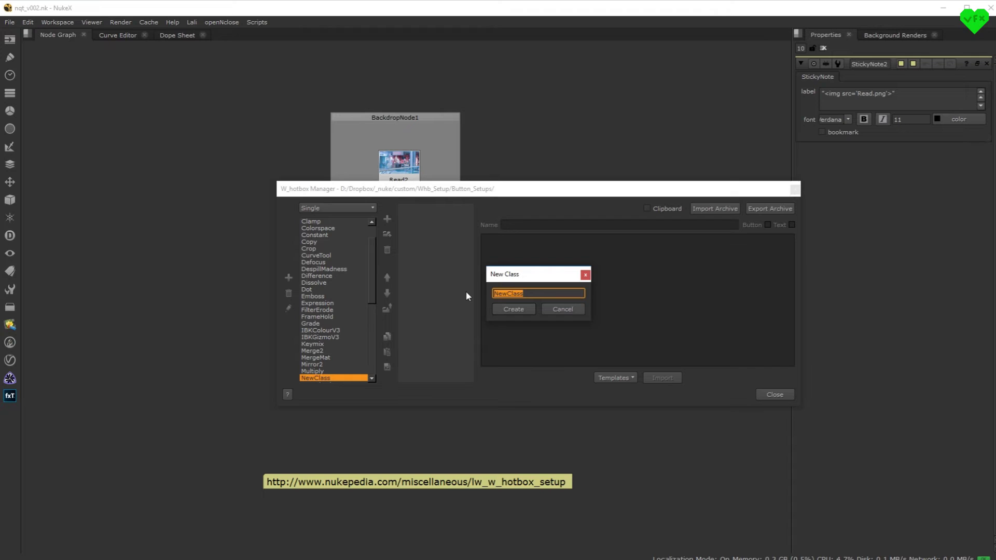
text(BackdropNode)
click(514, 308)
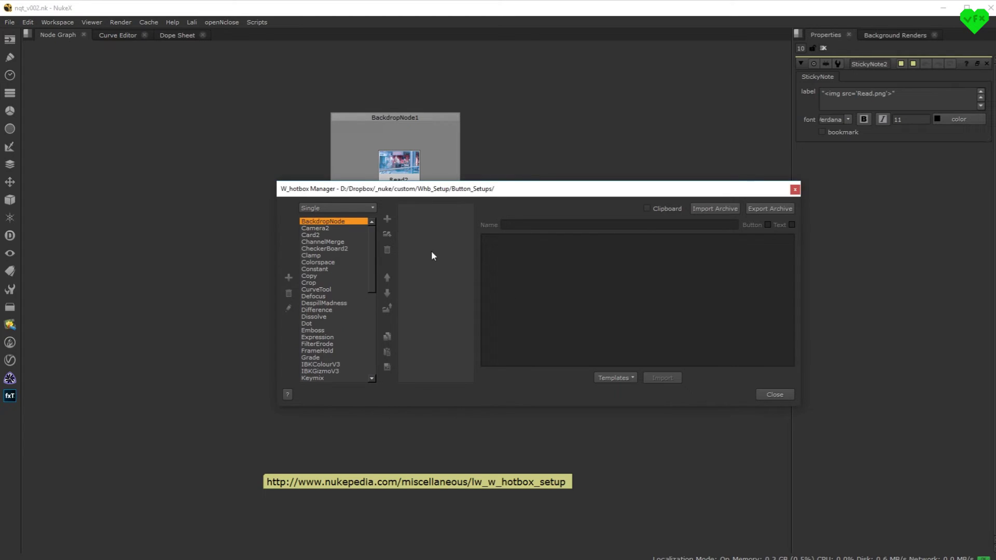
Step: Add a new button to the BackdropNode class and name it footage
click(387, 219)
drag(533, 225, 492, 226)
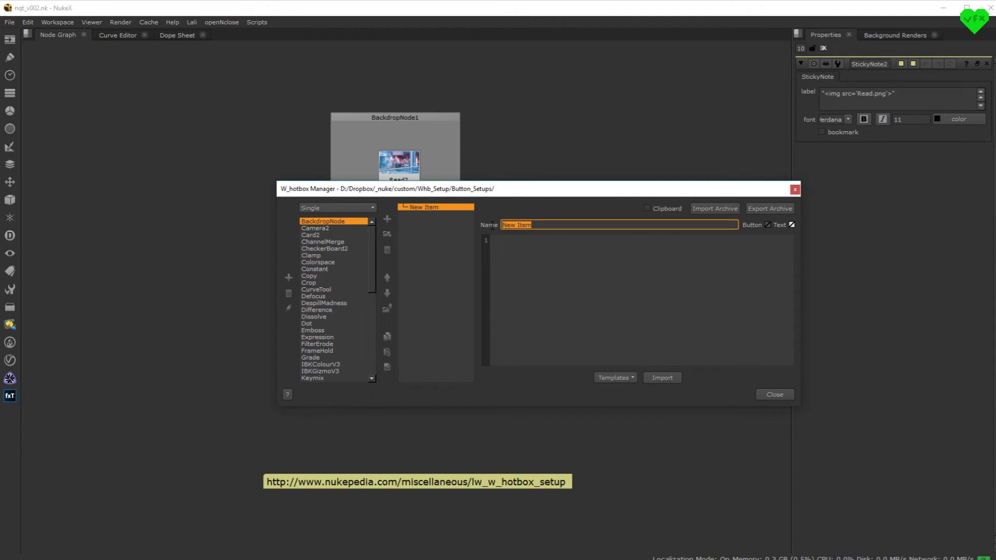
text(footage)
click(567, 265)
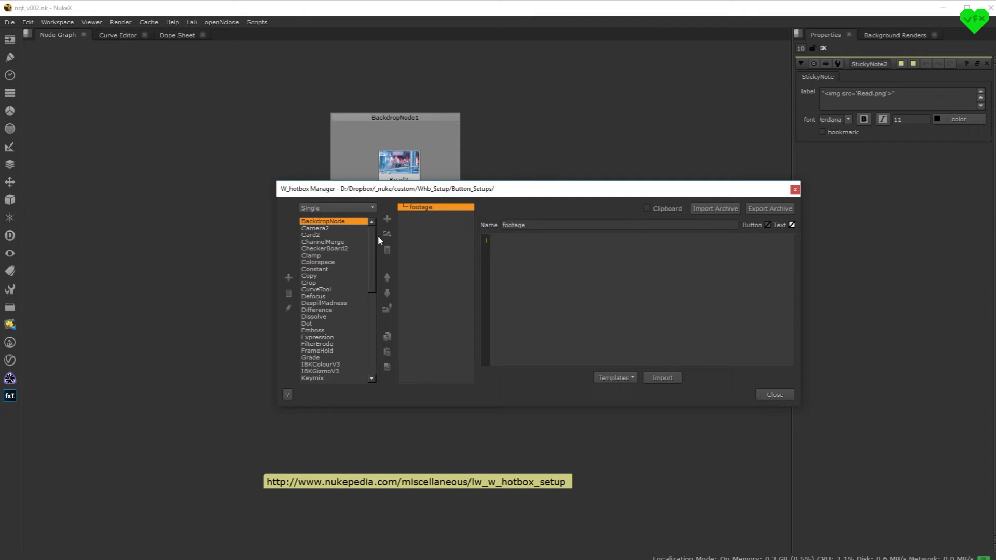
drag(375, 235, 366, 276)
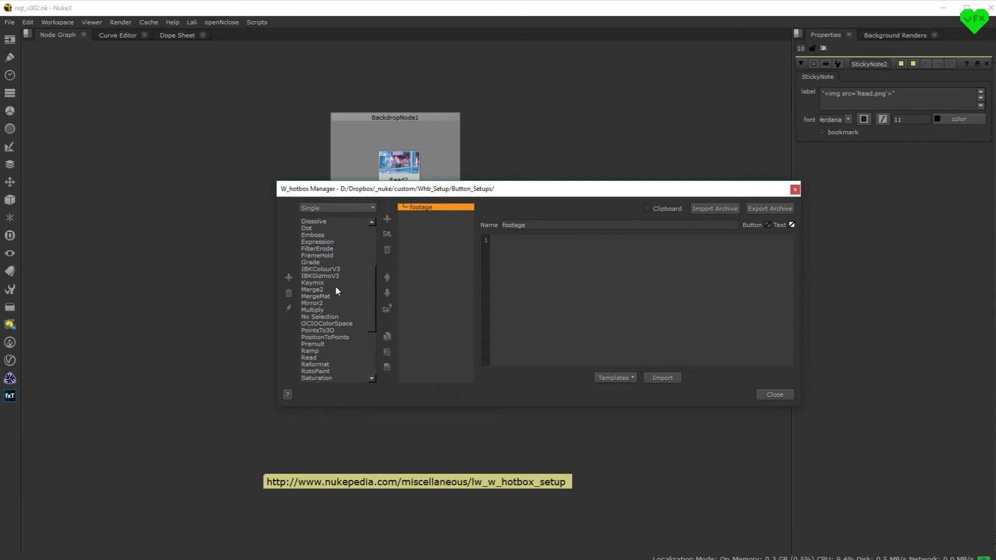
Step: Copy the first two lines of Merge2's Max button script into the footage button's script
click(335, 288)
click(417, 208)
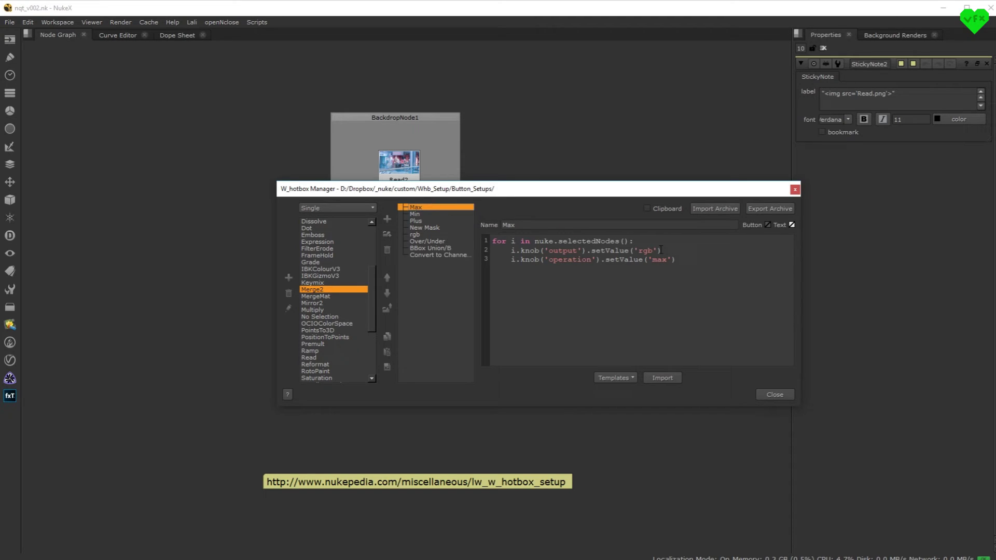
drag(661, 250, 483, 243)
key(ctrl+c)
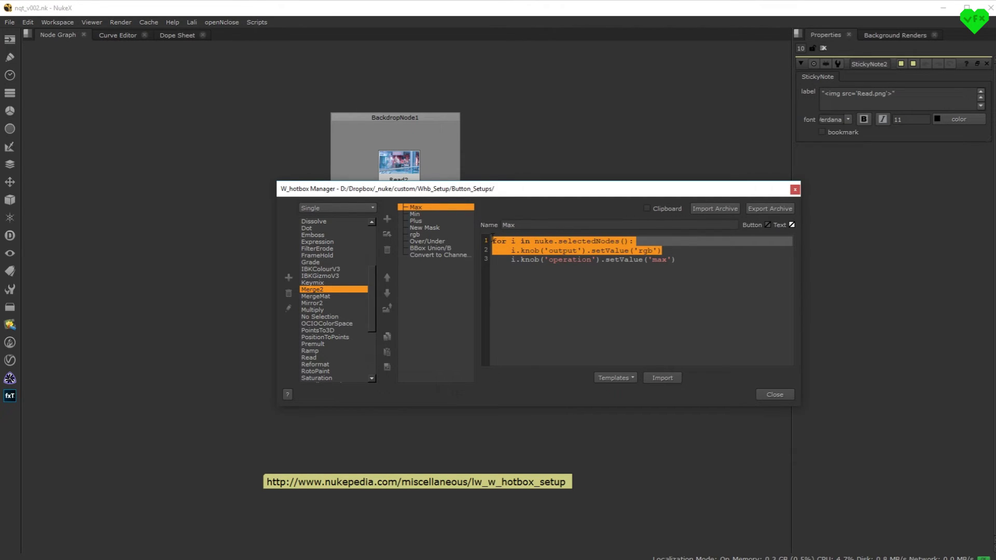
drag(370, 277, 369, 232)
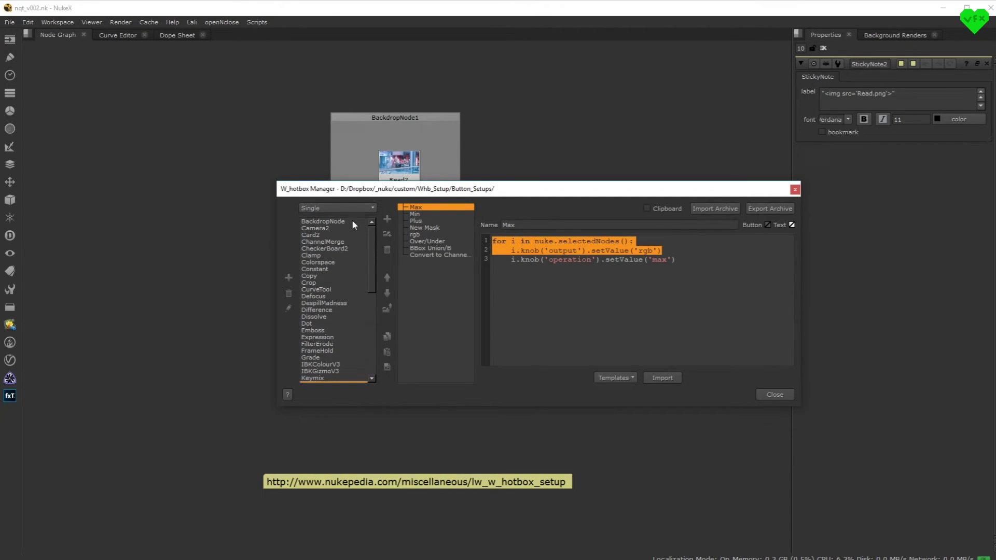
click(352, 221)
click(444, 207)
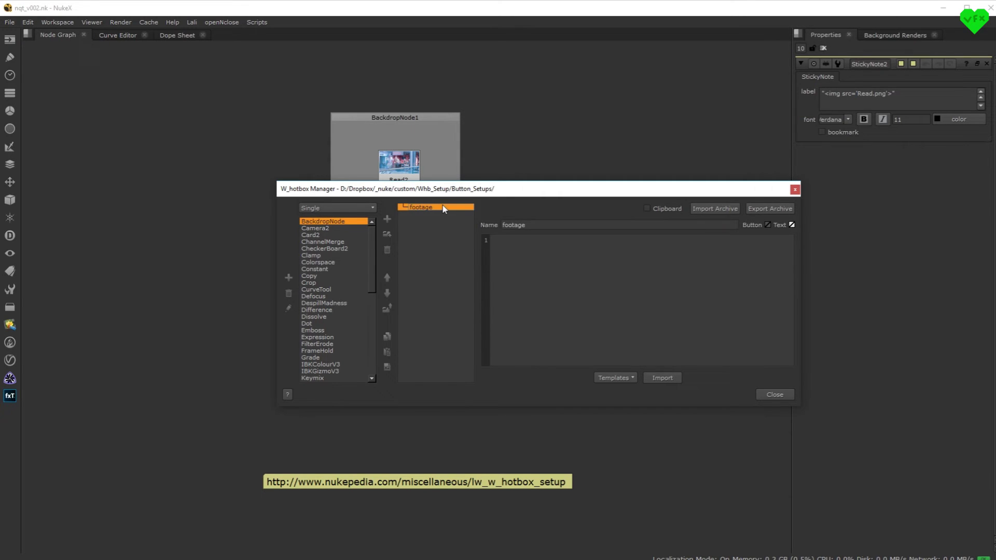
click(511, 244)
key(ctrl+v)
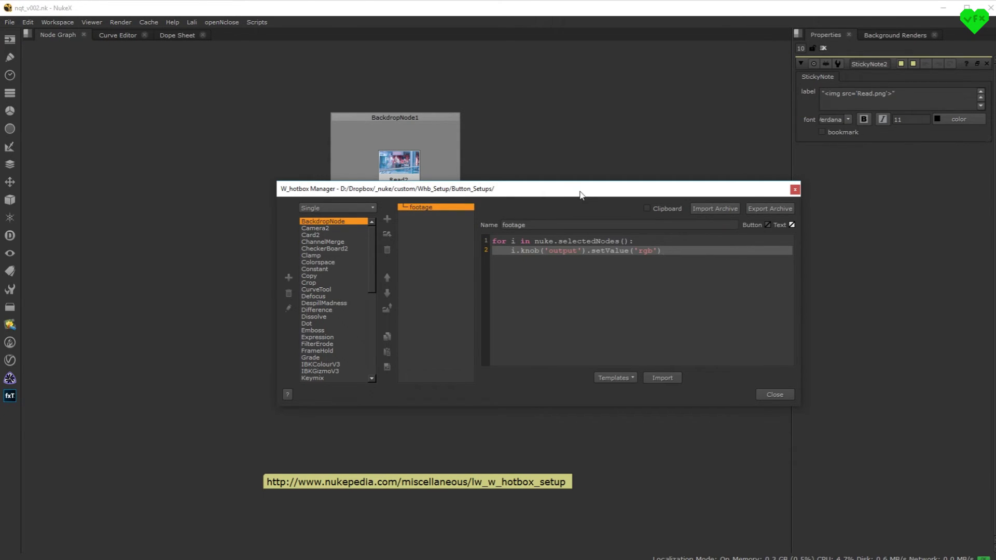
Step: Change knob('output') to knob('label') in the footage script
drag(588, 192, 306, 270)
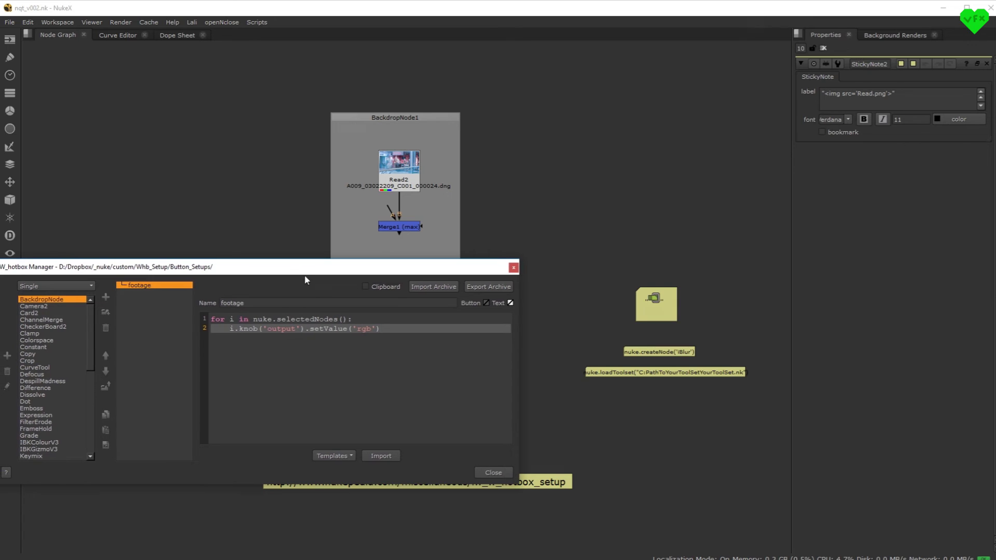
key(Left)
key(Left)
key(BackSpace)
key(BackSpace)
key(BackSpace)
key(BackSpace)
key(BackSpace)
key(BackSpace)
text(label)
Step: Copy the sticky note's <img src='Read.png'> label and select 'rgb' in the script
click(547, 212)
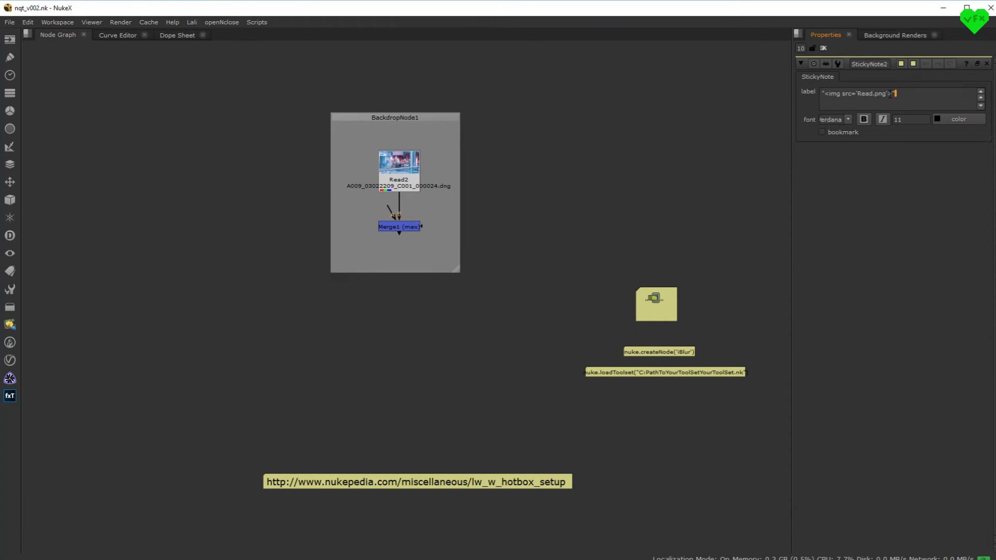
drag(896, 94, 821, 97)
key(ctrl+c)
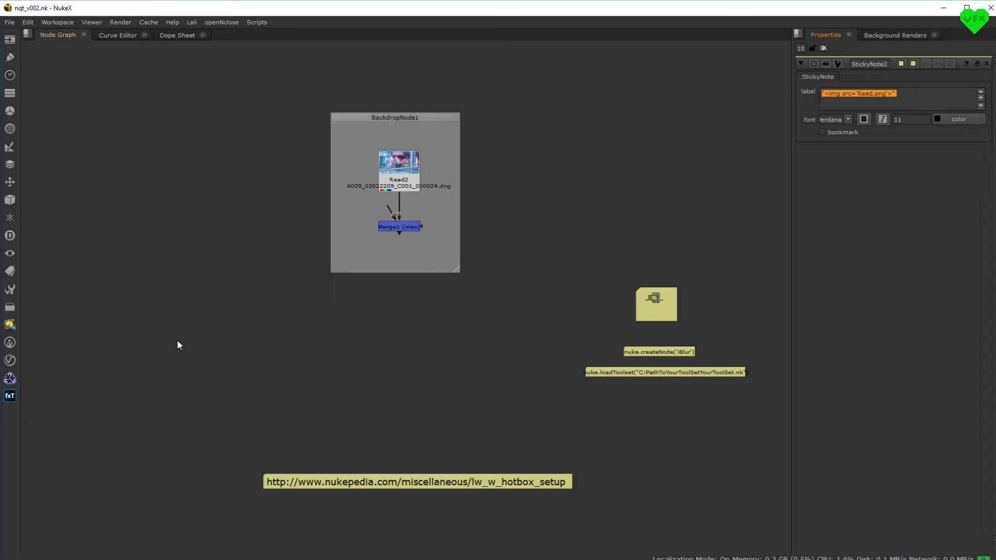
key(alt+shift+grave)
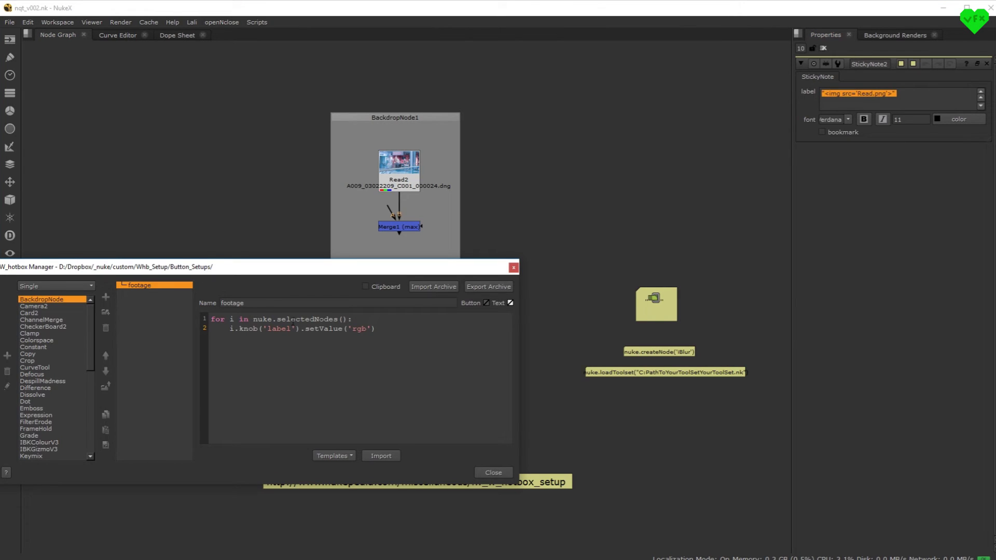
drag(373, 329, 349, 329)
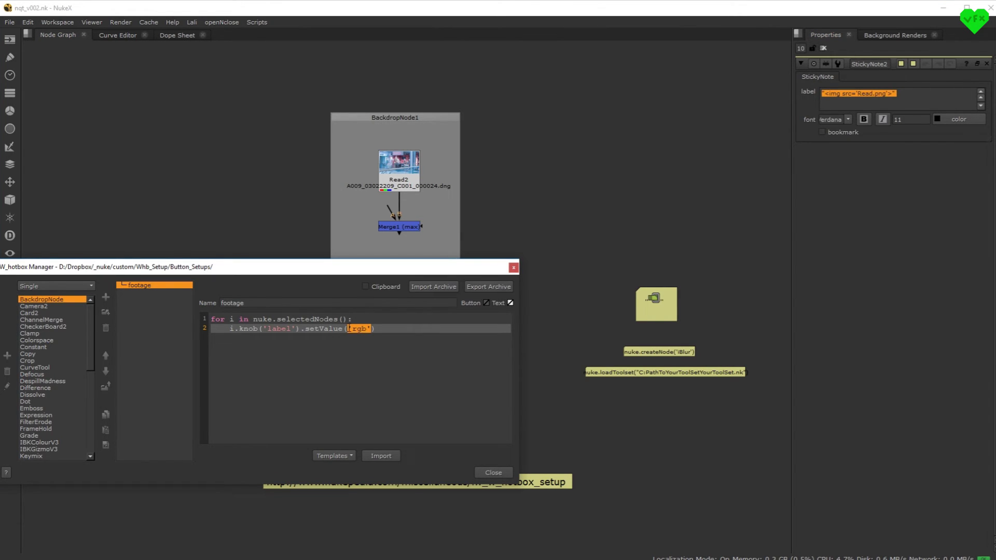
Step: Replace 'rgb' with <img src='Read.png'>, then run footage on BackdropNode1 to show the Read icon
key(ctrl+v)
click(477, 472)
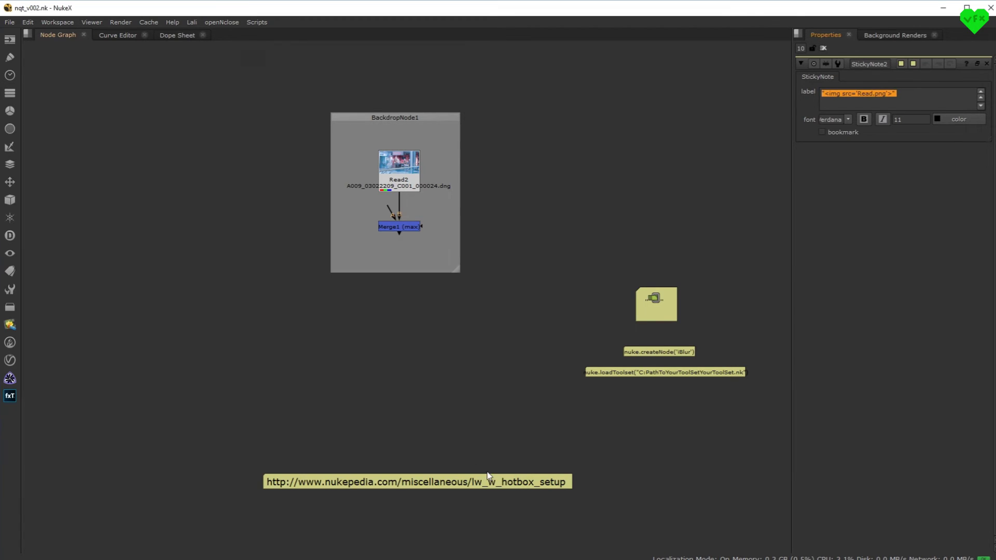
click(385, 119)
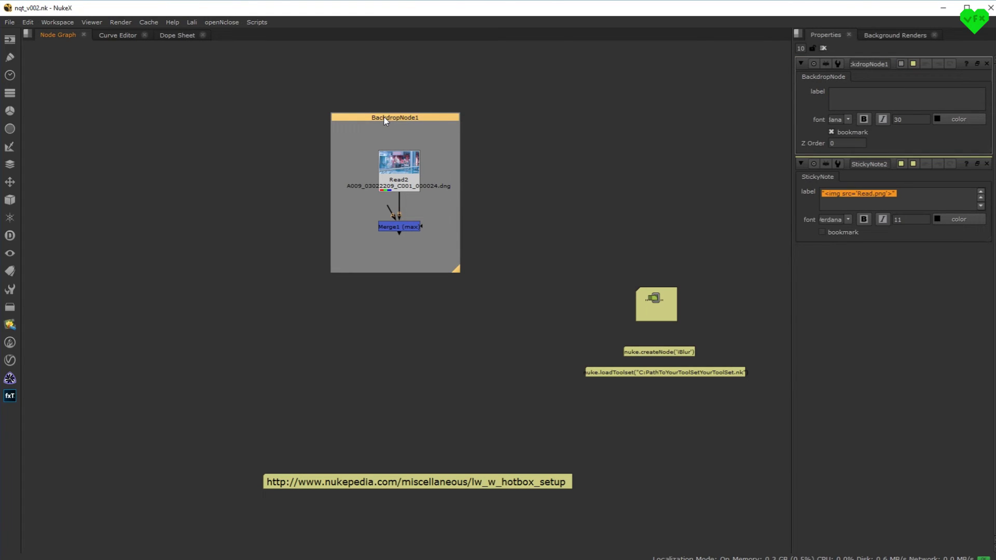
key(grave)
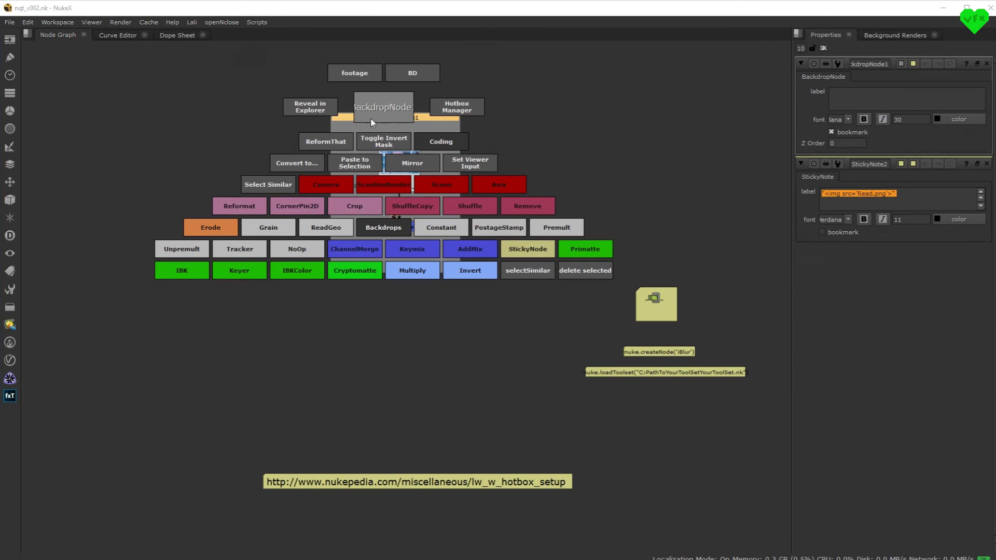
click(357, 76)
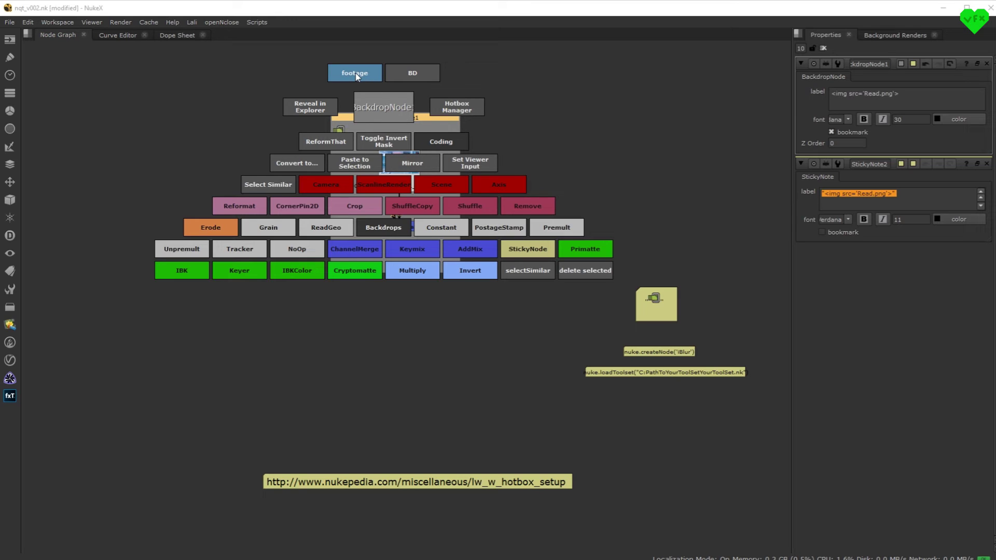
click(287, 82)
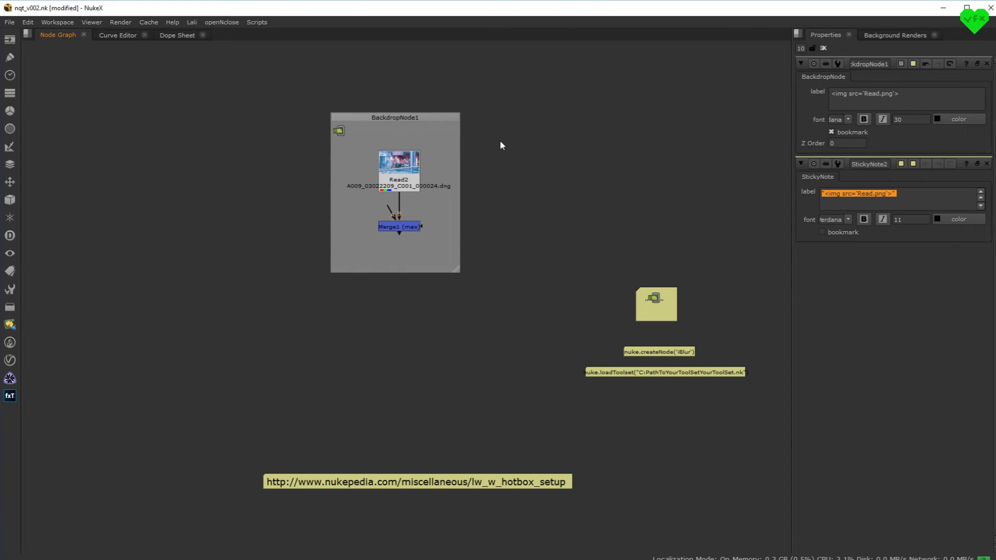
Step: Save the script and reopen the Hotbox Manager, moved over to the left
key(ctrl+s)
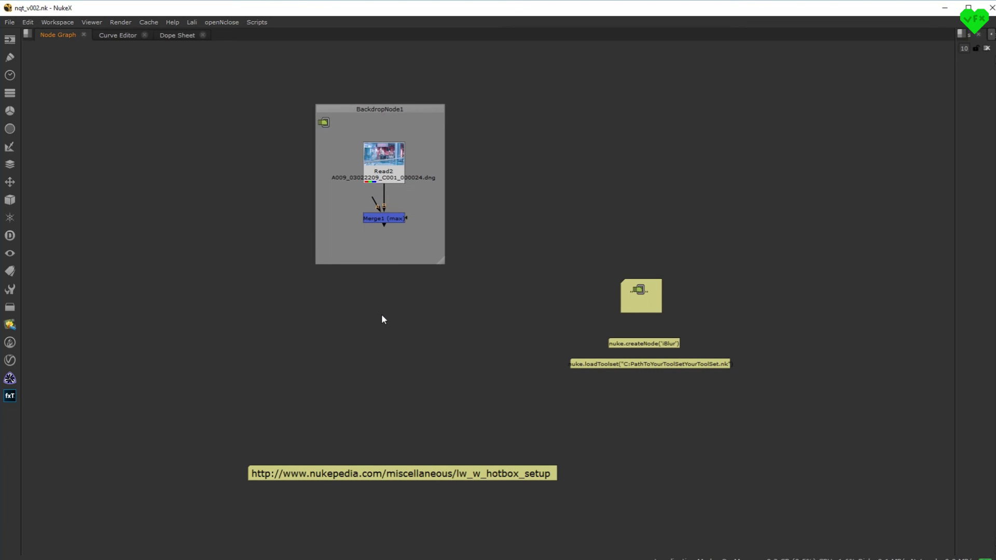
key(grave)
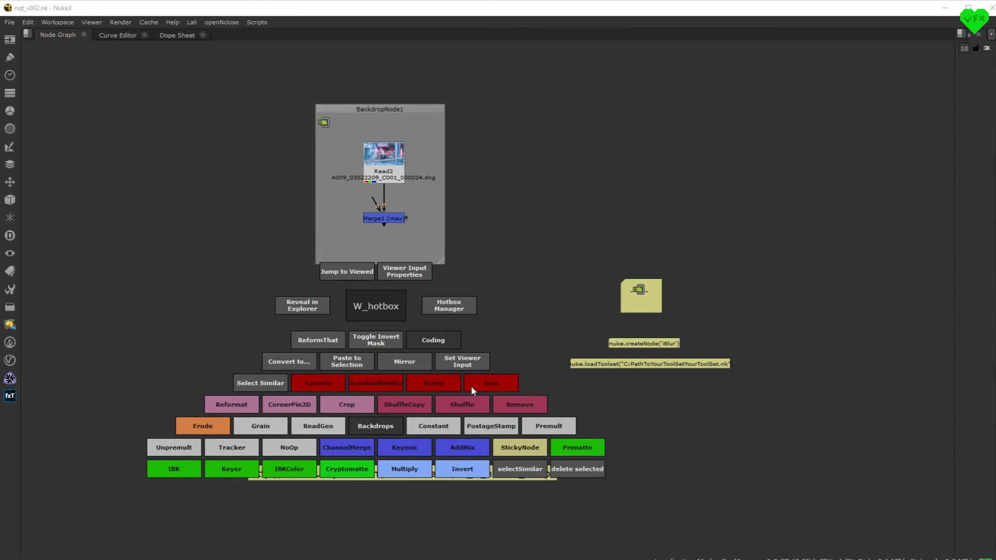
click(451, 306)
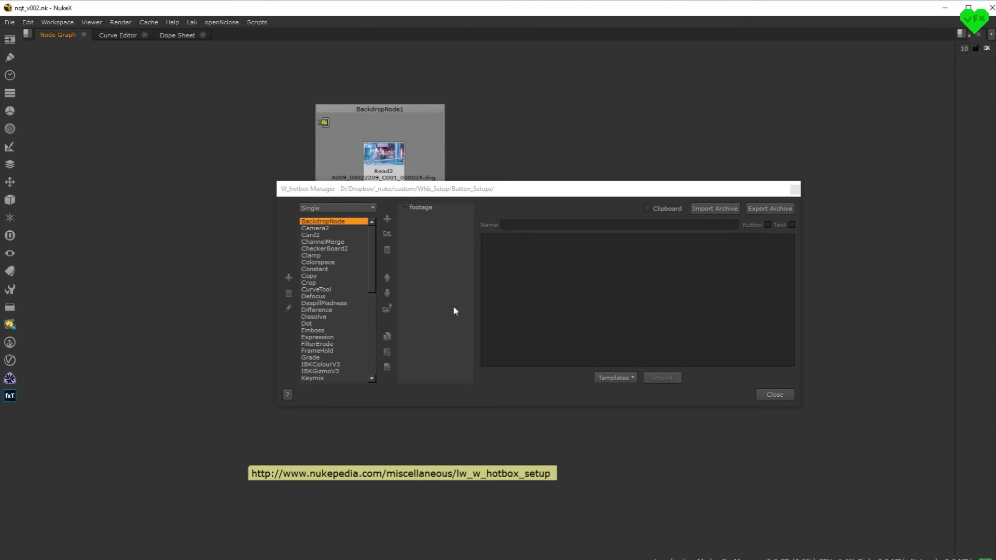
drag(447, 190, 302, 198)
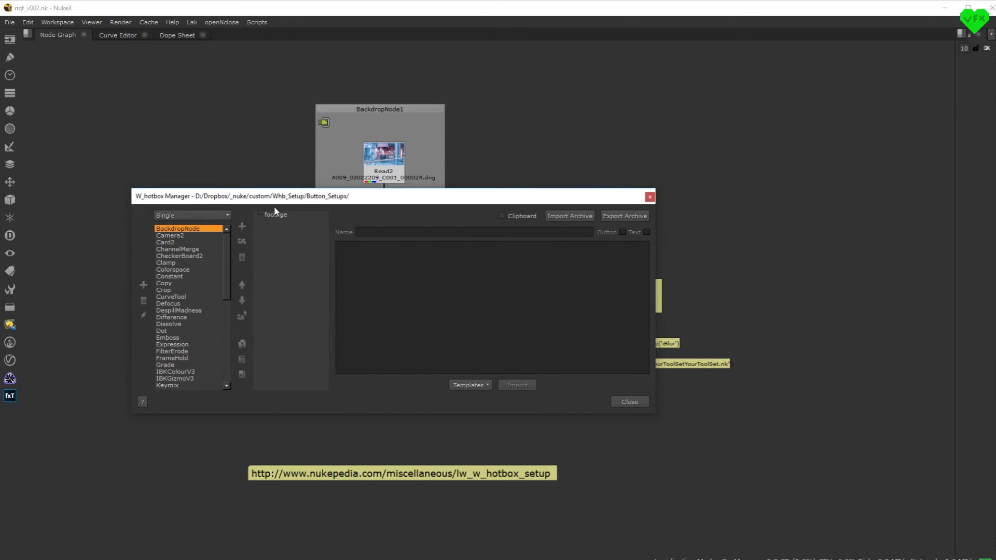
drag(212, 200, 209, 197)
Step: List all hotbox buttons and duplicate the Erode button
click(191, 210)
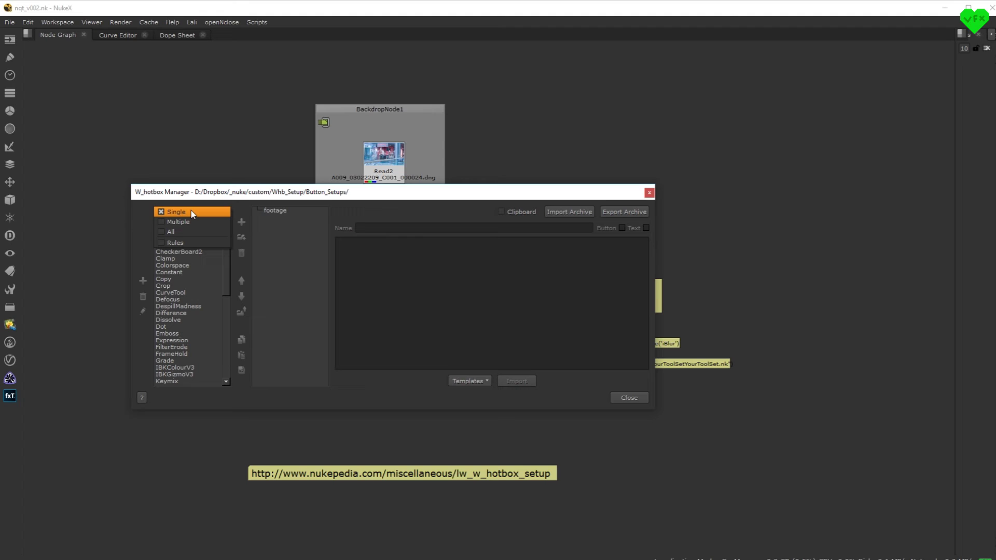
click(183, 229)
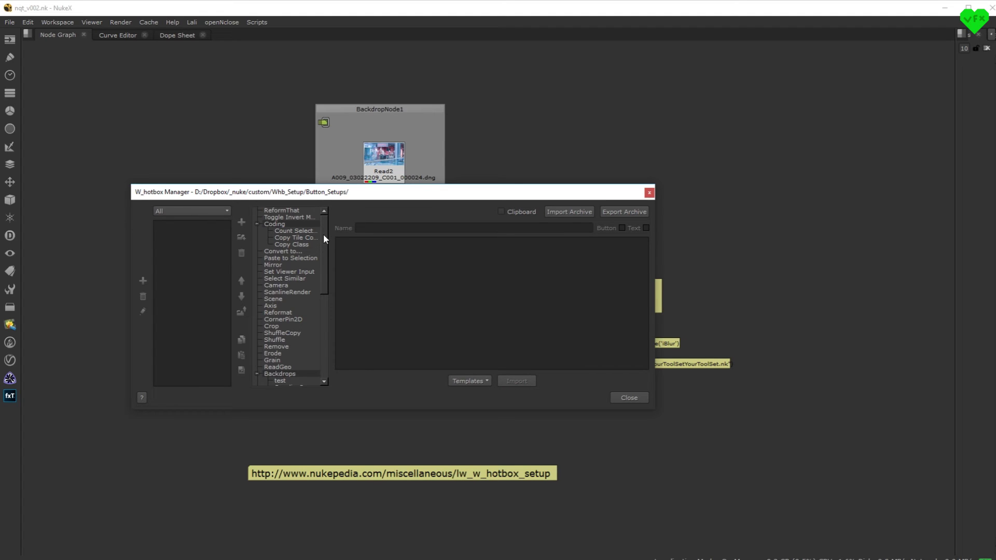
drag(325, 233, 325, 251)
click(287, 312)
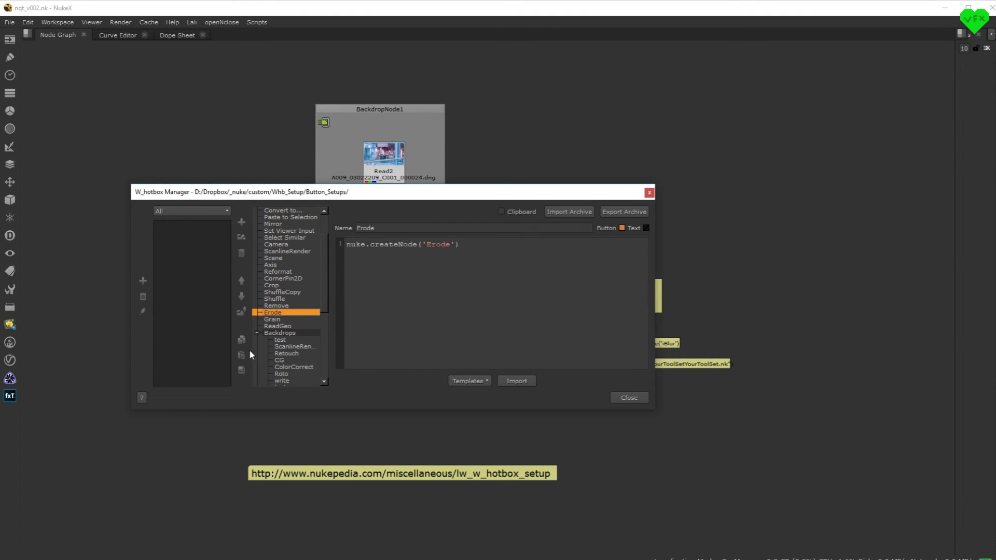
click(241, 369)
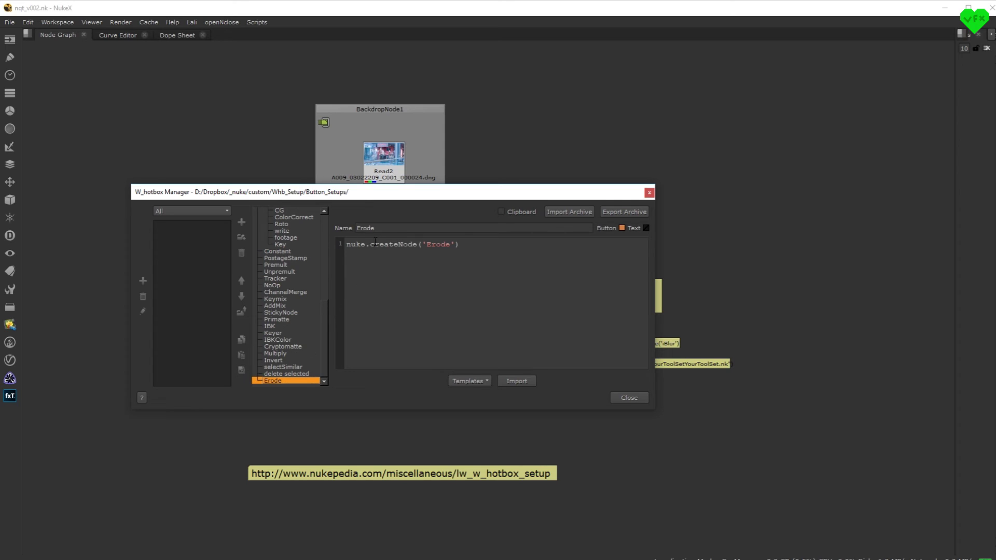
Step: Rename the copied button ZDefocus and change its code to nuke.createNode('ZDefocus')
double_click(356, 228)
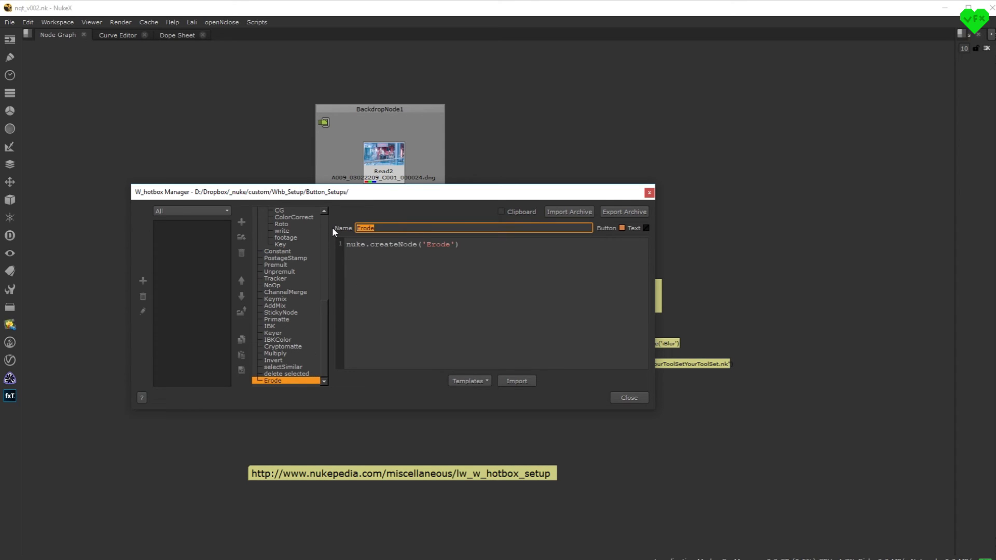
text(ZDefocus)
double_click(351, 228)
key(ctrl+c)
drag(452, 247, 426, 247)
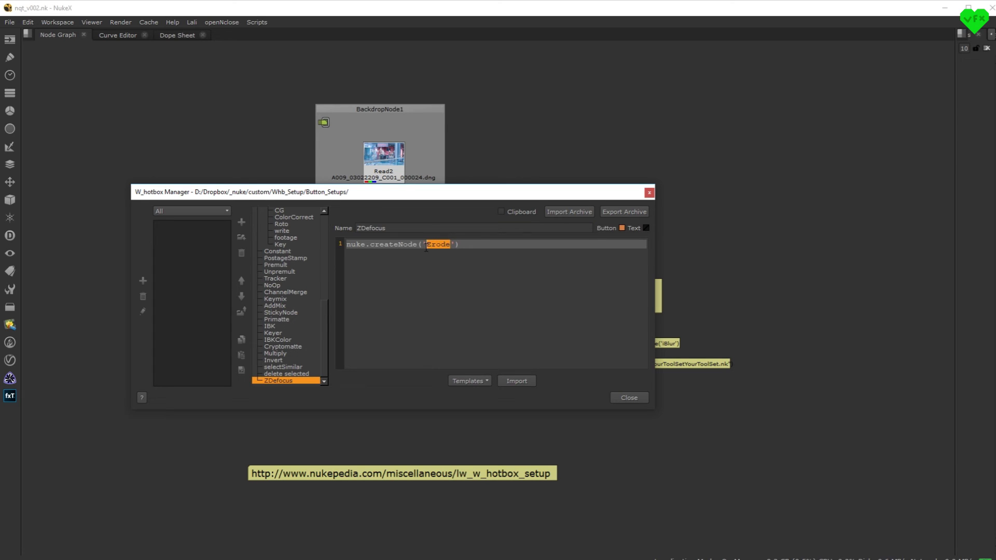
key(ctrl+v)
click(423, 284)
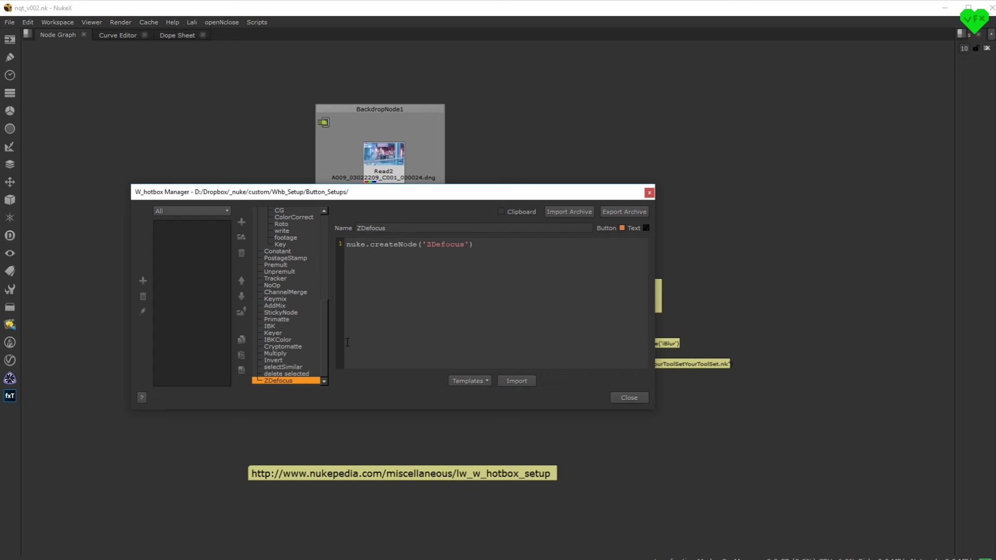
click(289, 375)
click(284, 379)
Step: Move the ZDefocus button up the list so it sits right after Erode
click(240, 281)
click(240, 280)
click(241, 281)
click(240, 280)
click(241, 281)
click(241, 281)
click(241, 281)
click(240, 281)
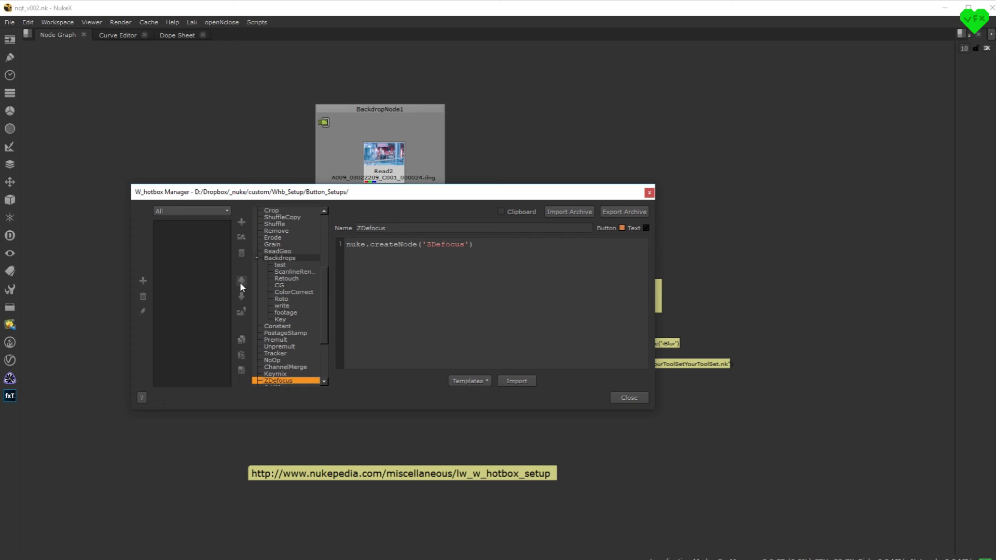
click(241, 281)
click(240, 280)
click(241, 281)
click(241, 281)
click(240, 281)
click(240, 281)
click(240, 281)
click(240, 281)
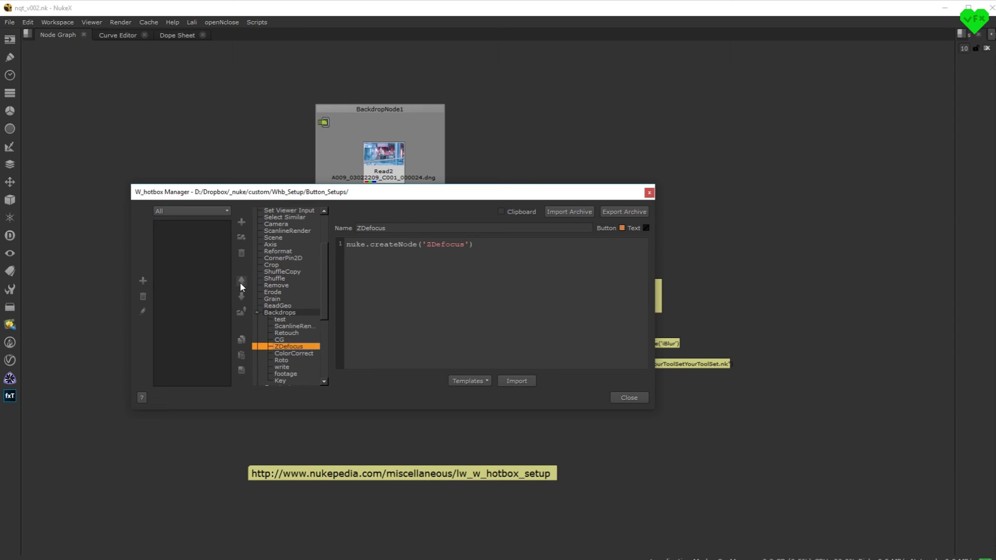
click(241, 281)
click(241, 281)
click(240, 281)
click(240, 281)
click(240, 281)
click(241, 280)
click(240, 280)
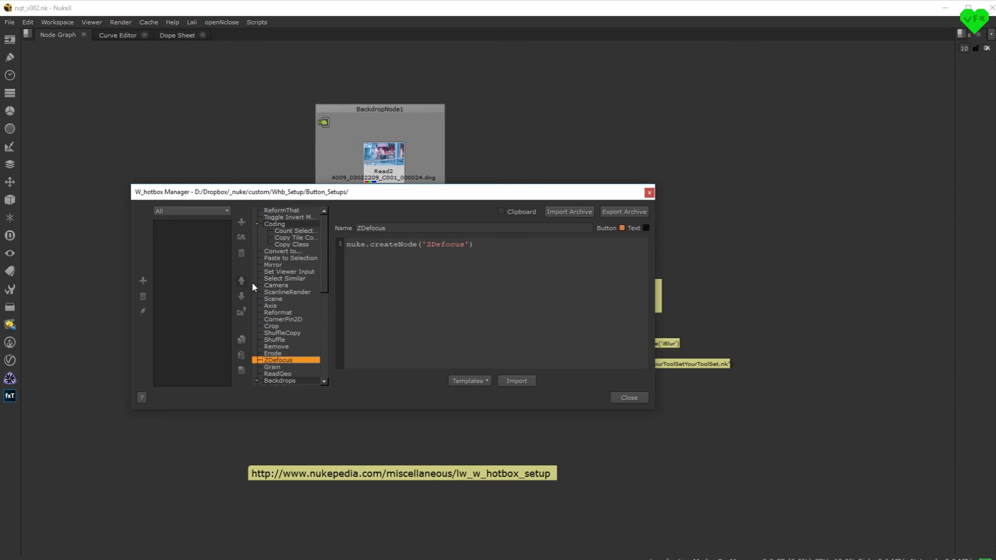
Step: Close the manager and use the new ZDefocus hotbox button to create ZDefocus1
click(649, 192)
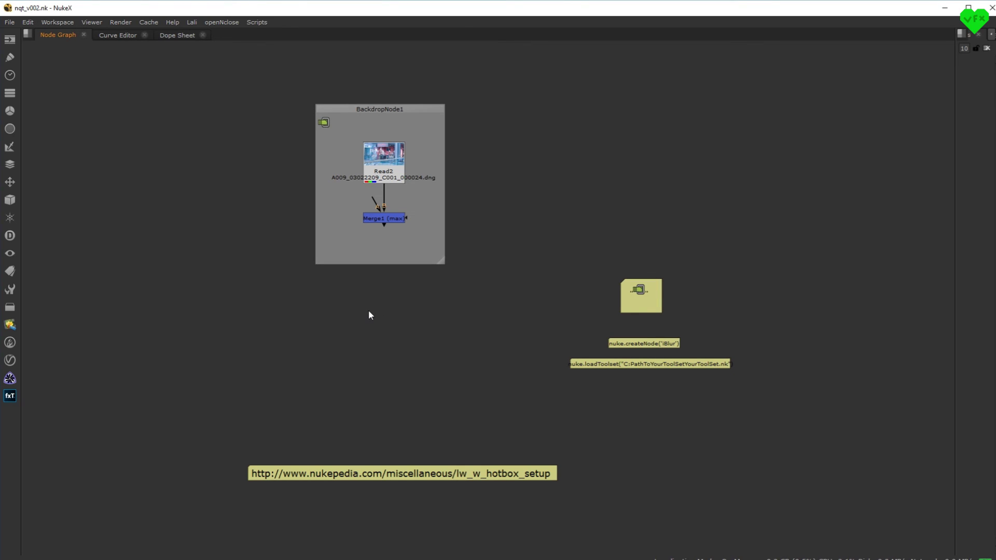
key(grave)
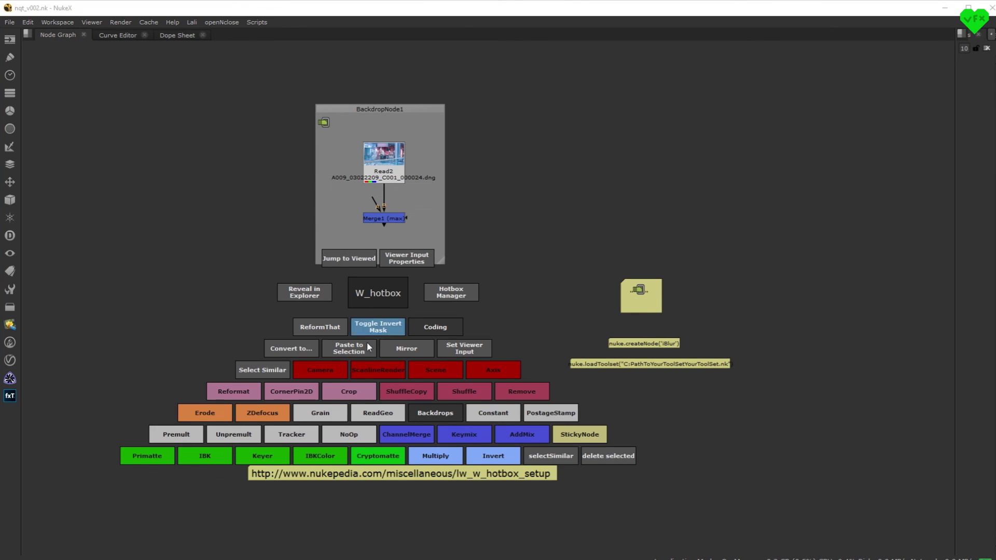
click(267, 414)
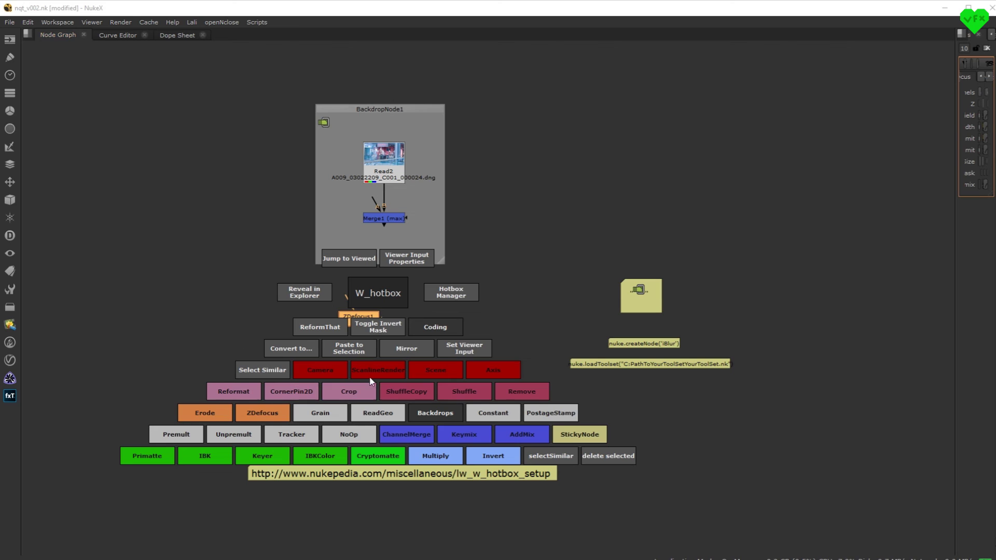
click(179, 291)
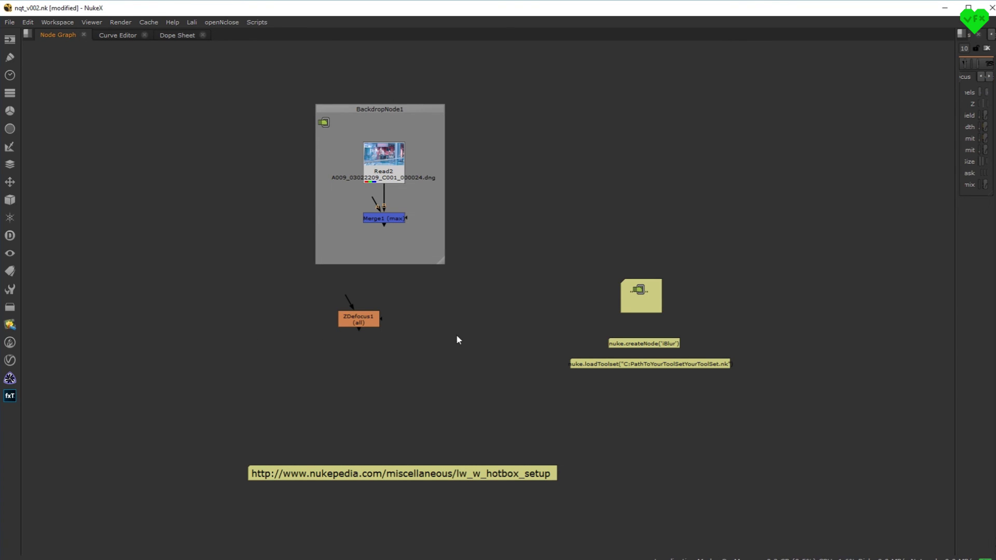
middle_drag(513, 331, 441, 321)
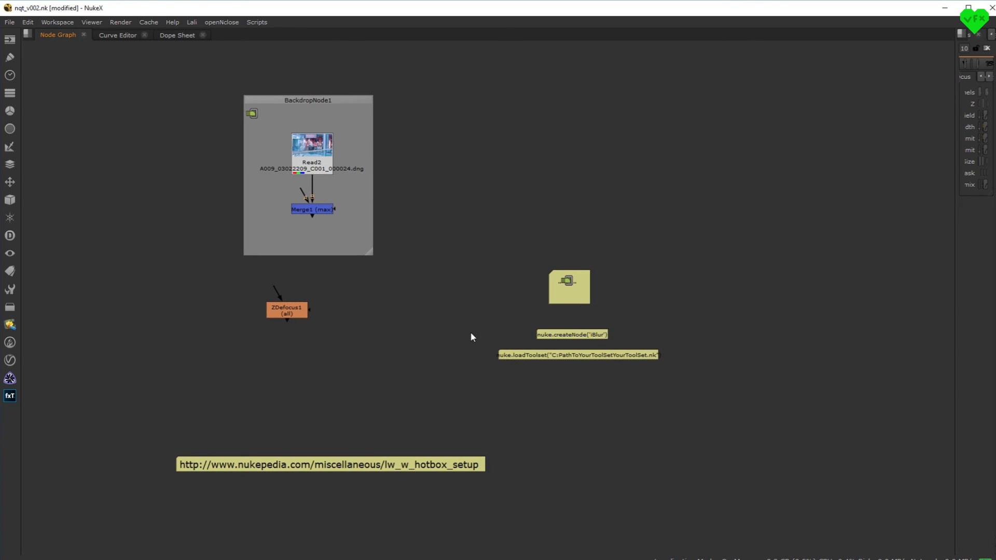
scroll(507, 336, up, 2)
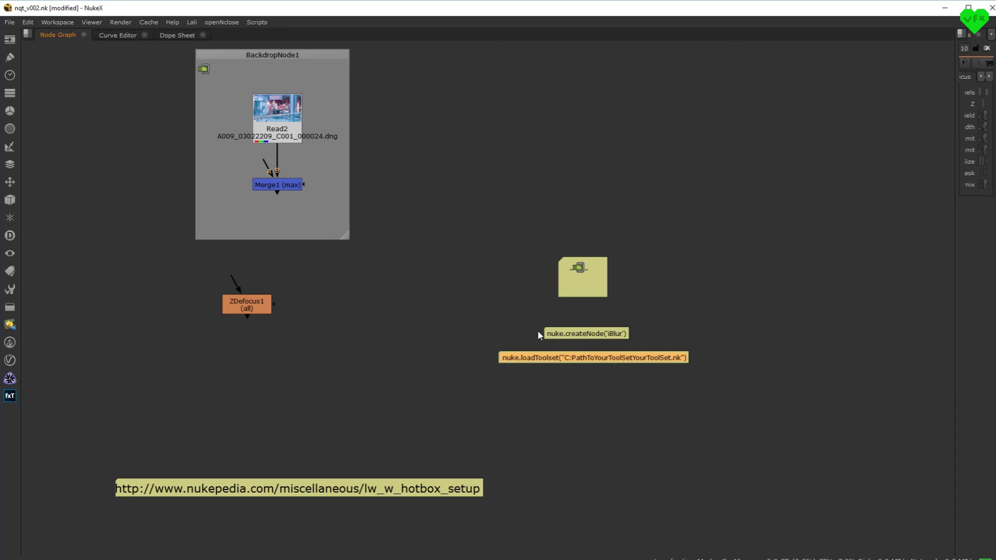
double_click(574, 362)
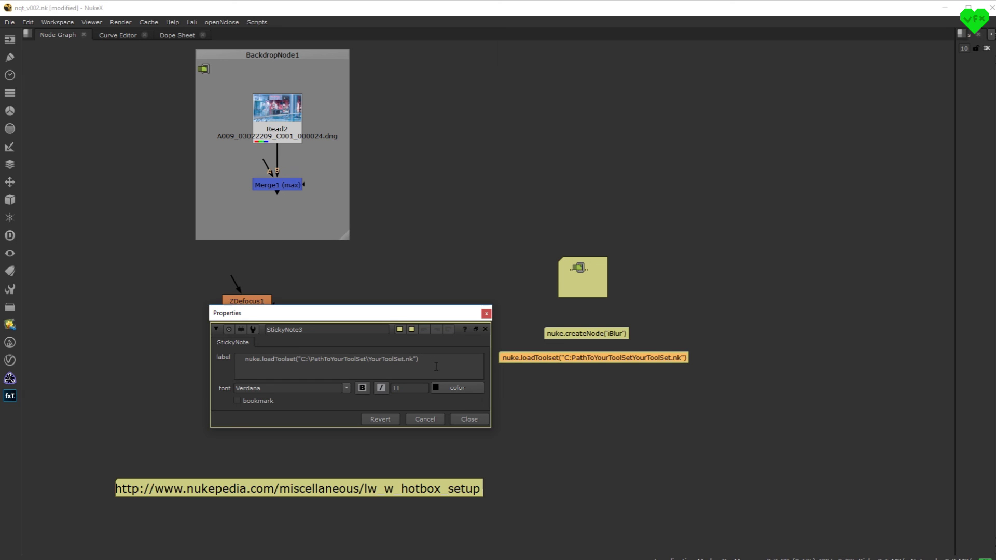
click(487, 314)
click(339, 331)
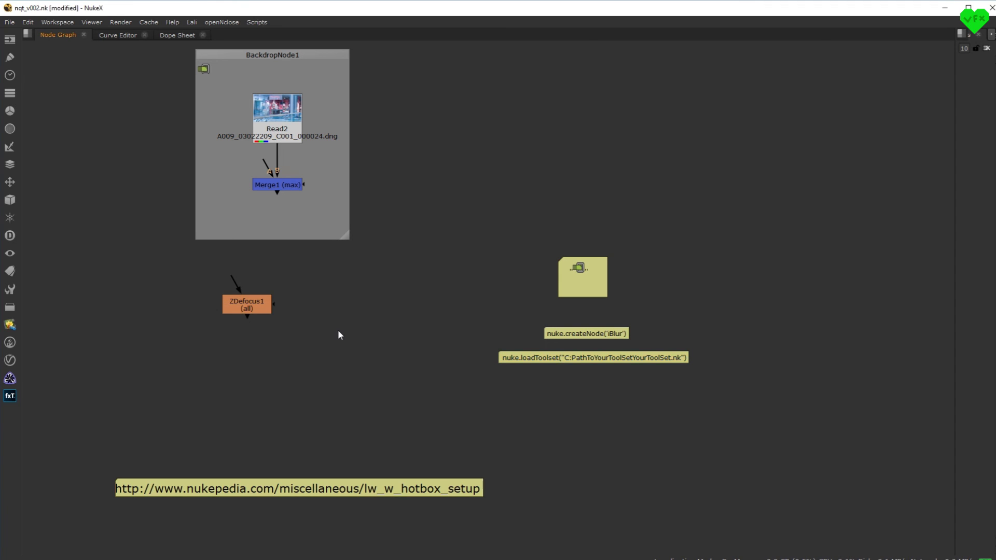
scroll(339, 332, down, 2)
key(grave)
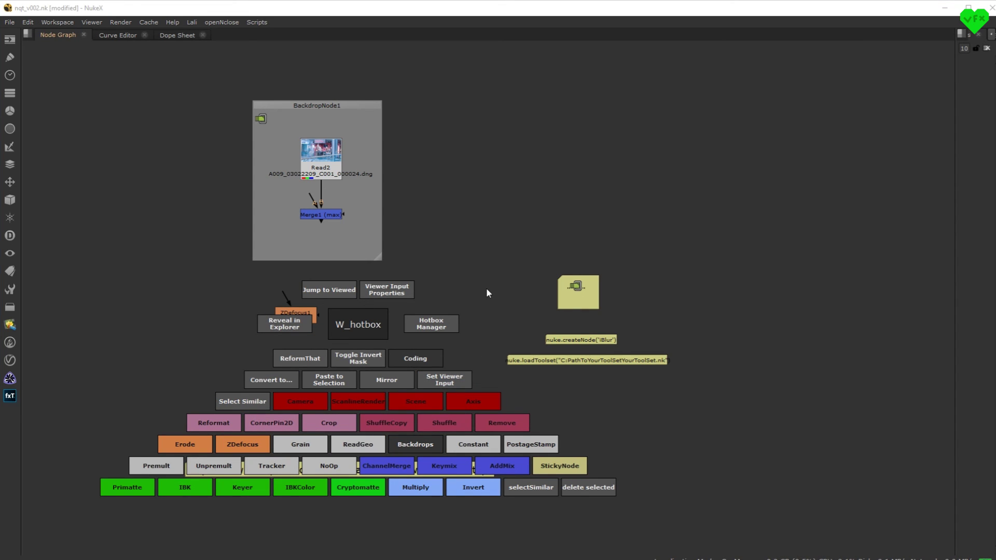
click(472, 266)
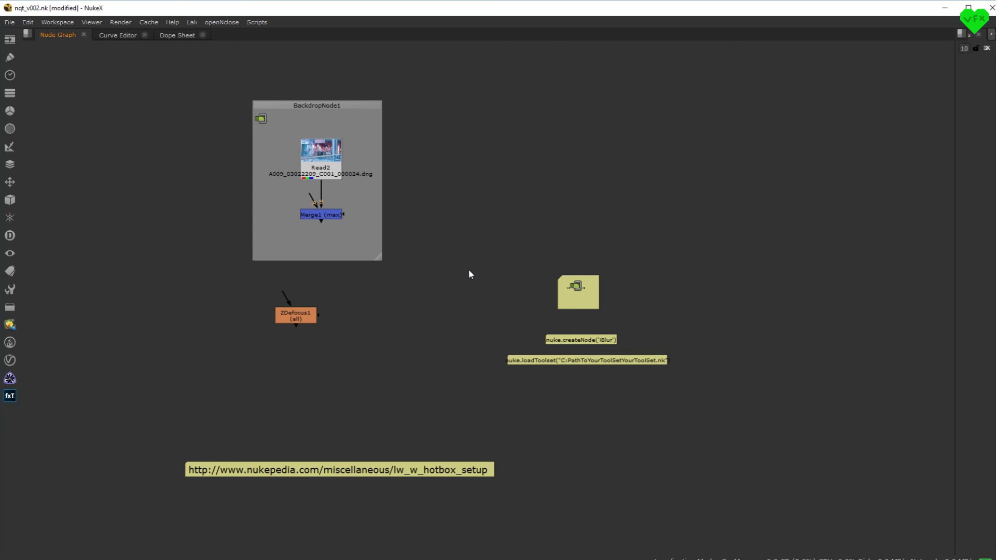
Step: Pan the node graph right and scroll the Nukepedia W_hotbox v1.8 page
middle_drag(429, 282, 477, 281)
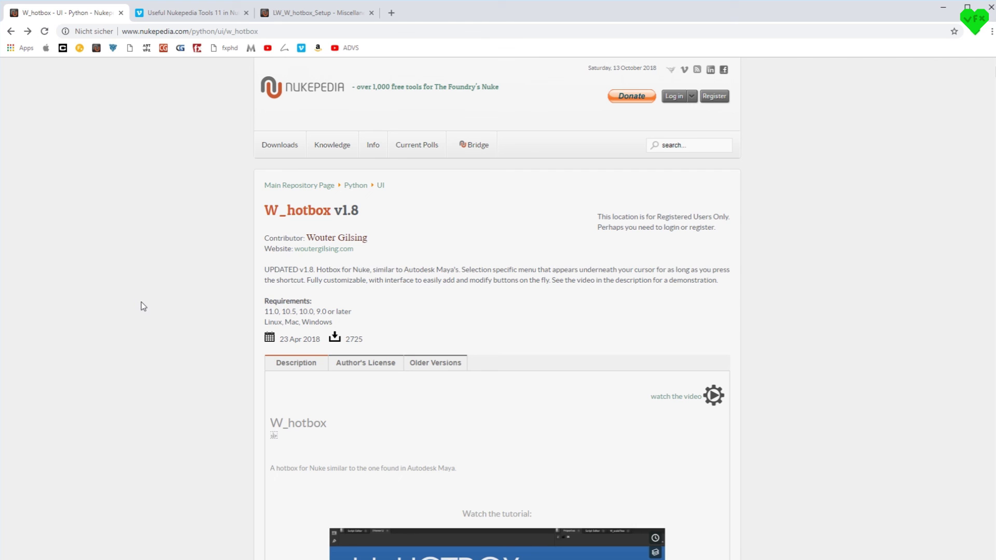
scroll(141, 302, down, 1)
scroll(143, 301, up, 1)
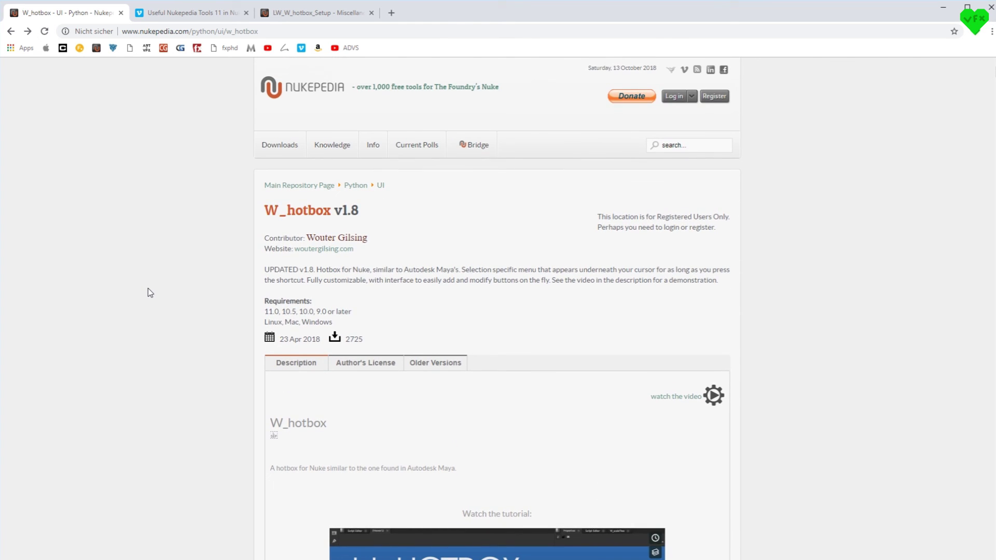